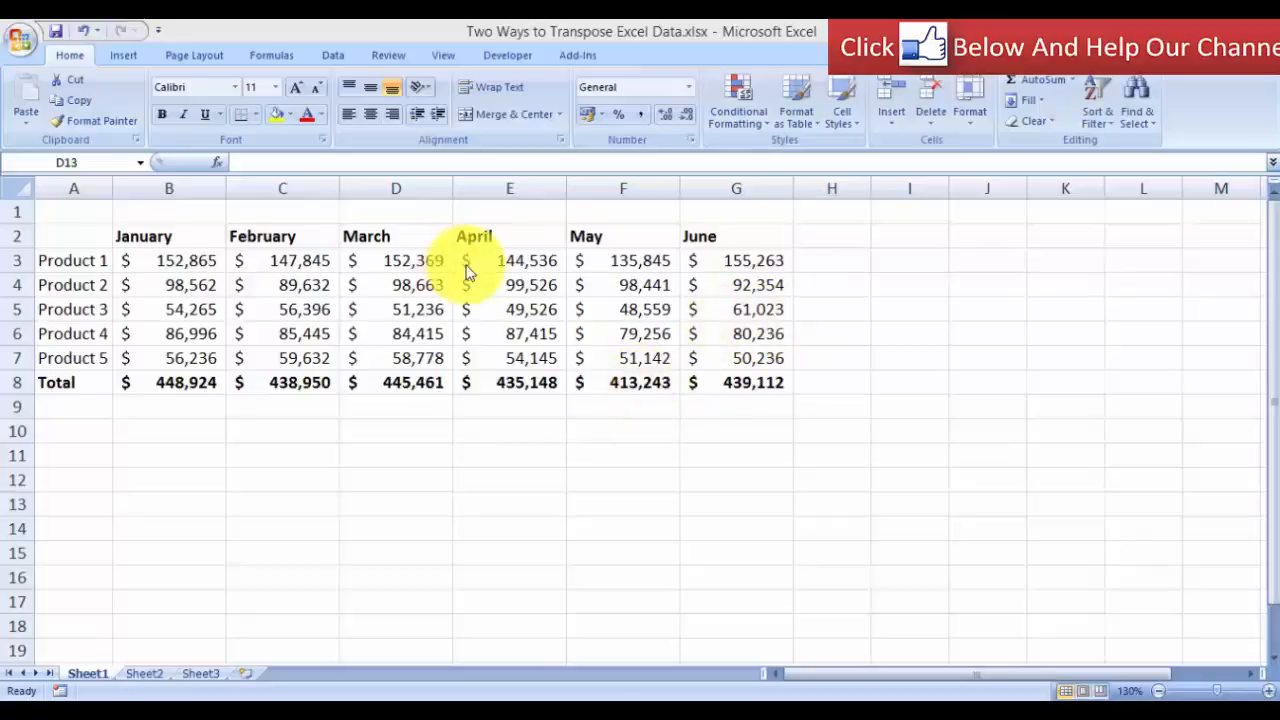
Examine the month headers in B2:G2 and the product labels in A3:A7 of the original table.
{"action": "left_click", "coordinate": [172, 237]}
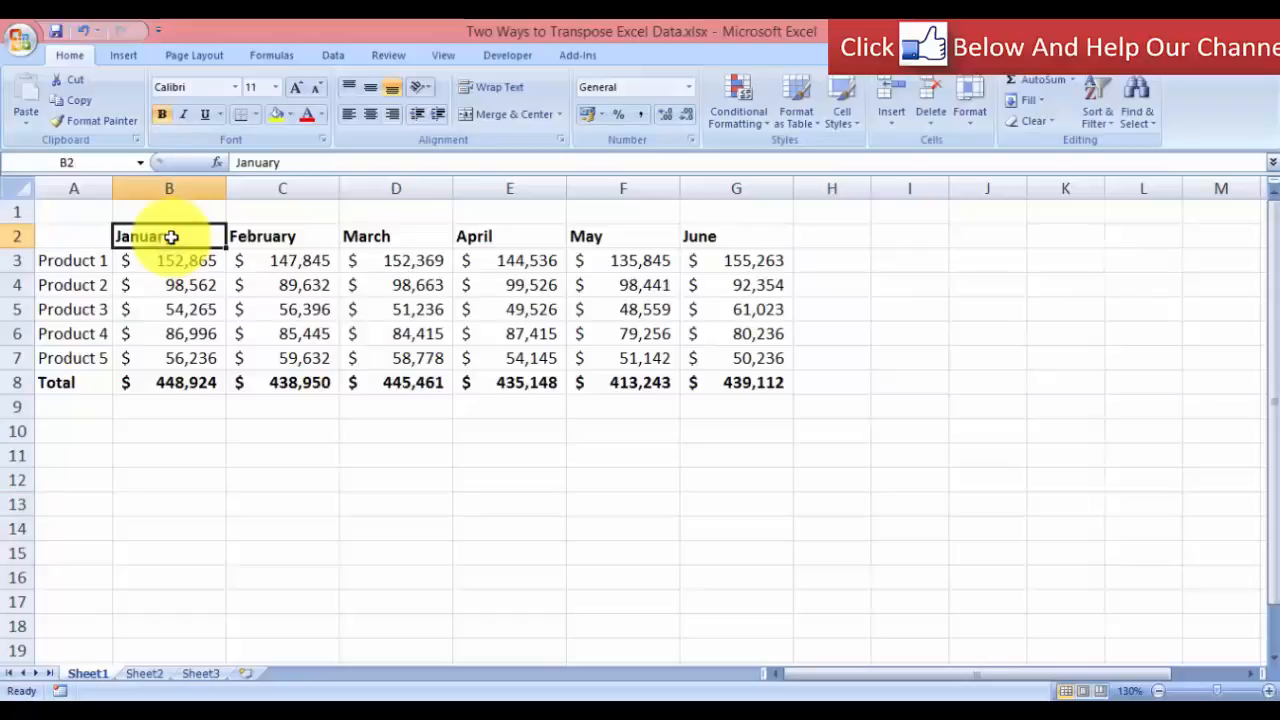
{"action": "left_click_drag", "start_coordinate": [171, 237], "coordinate": [703, 233]}
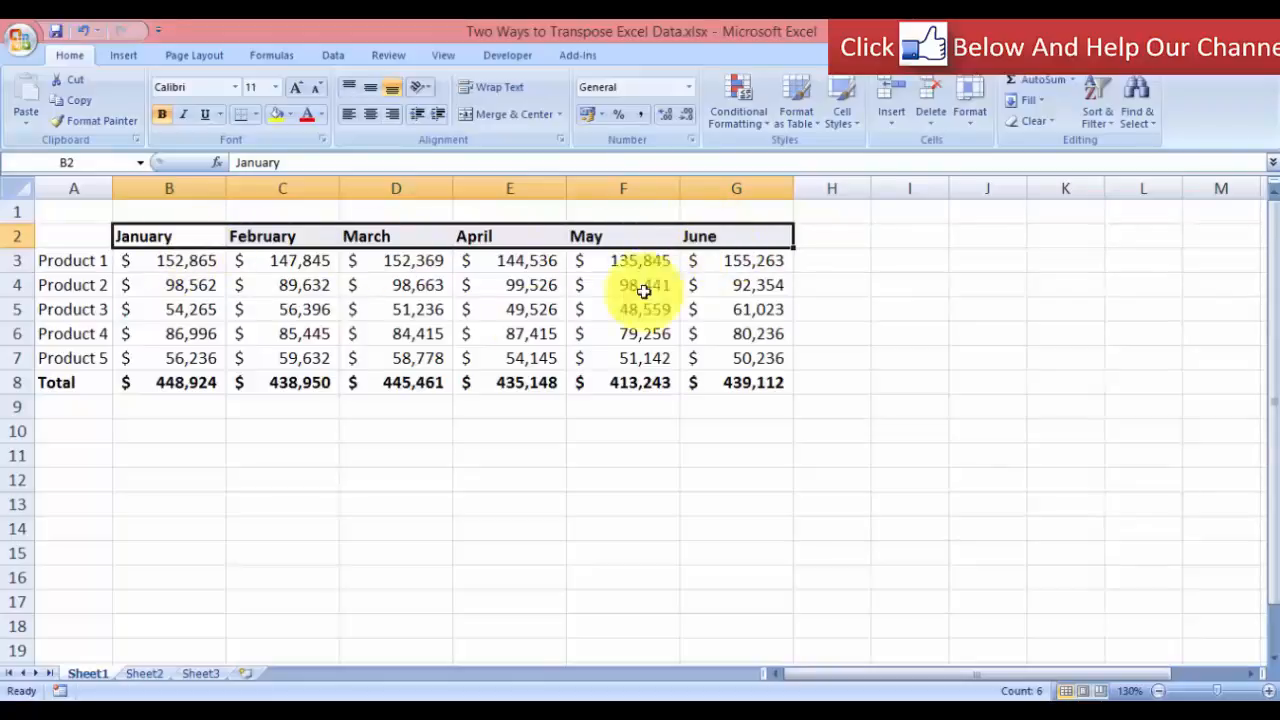
{"action": "left_click_drag", "start_coordinate": [75, 260], "coordinate": [84, 362]}
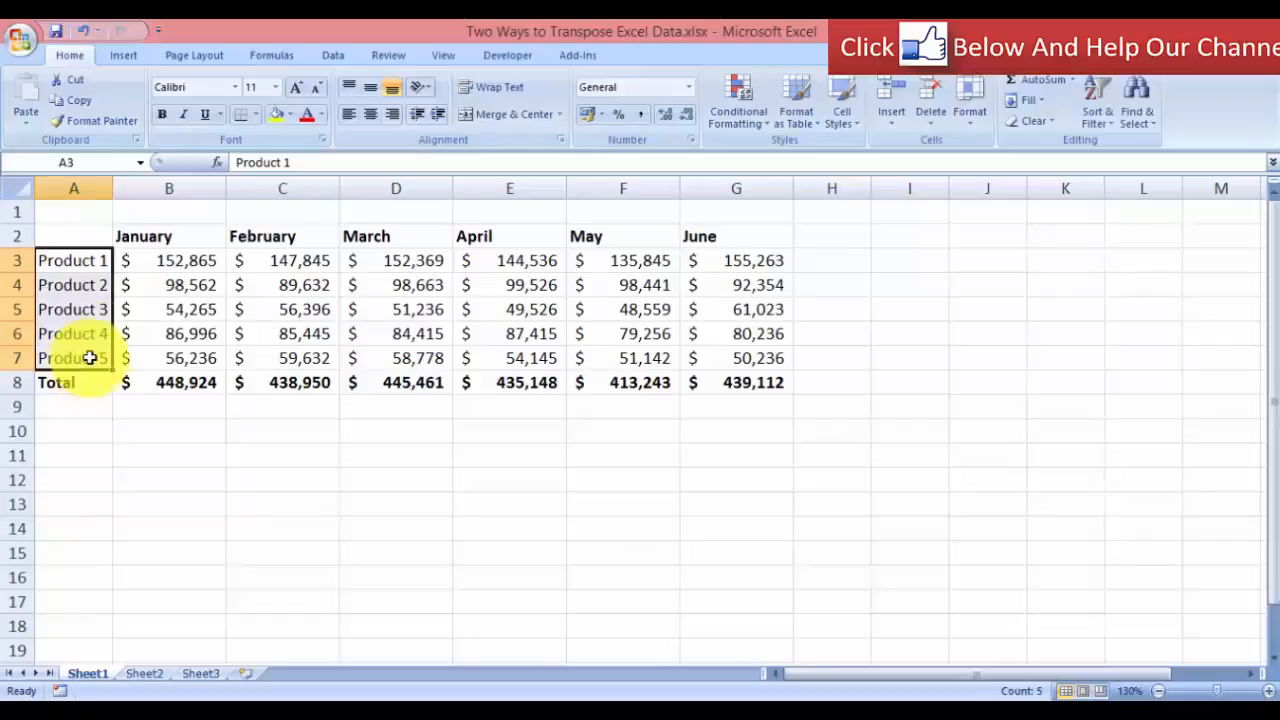
{"action": "left_click", "coordinate": [331, 436]}
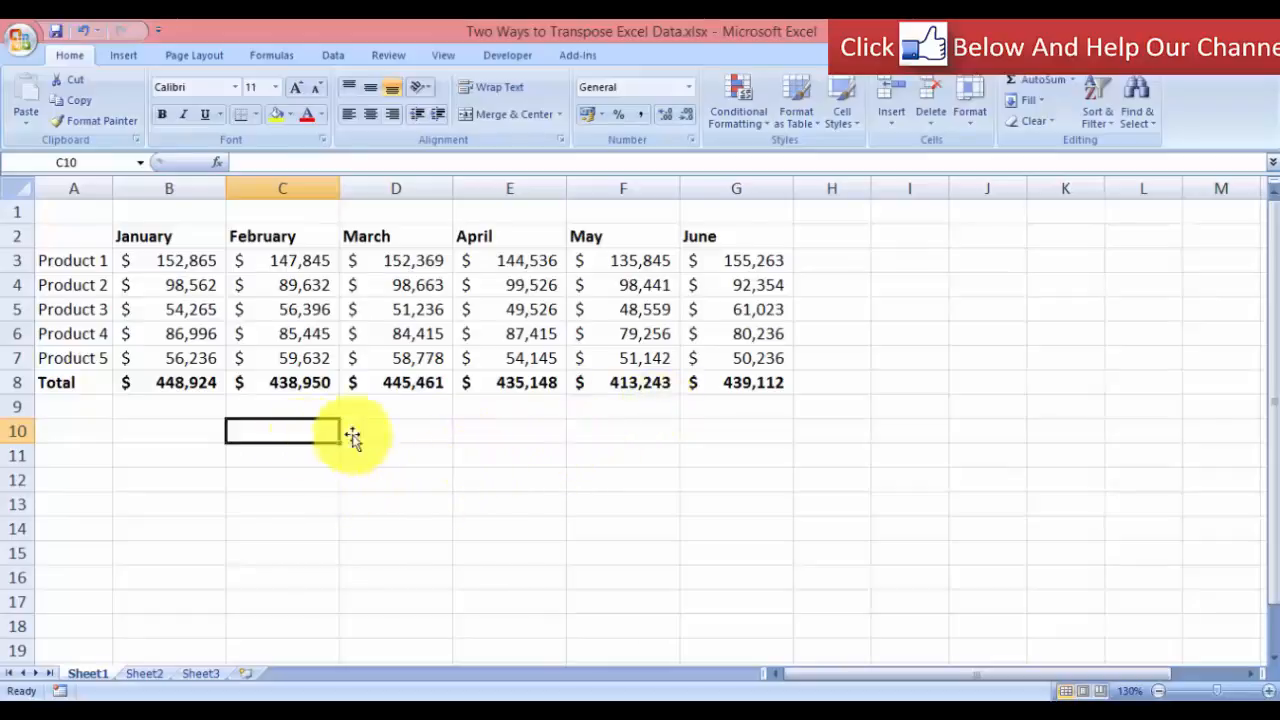
Copy the entire product sales table, A2:G8, including its headers and Total row.
{"action": "left_click", "coordinate": [297, 311]}
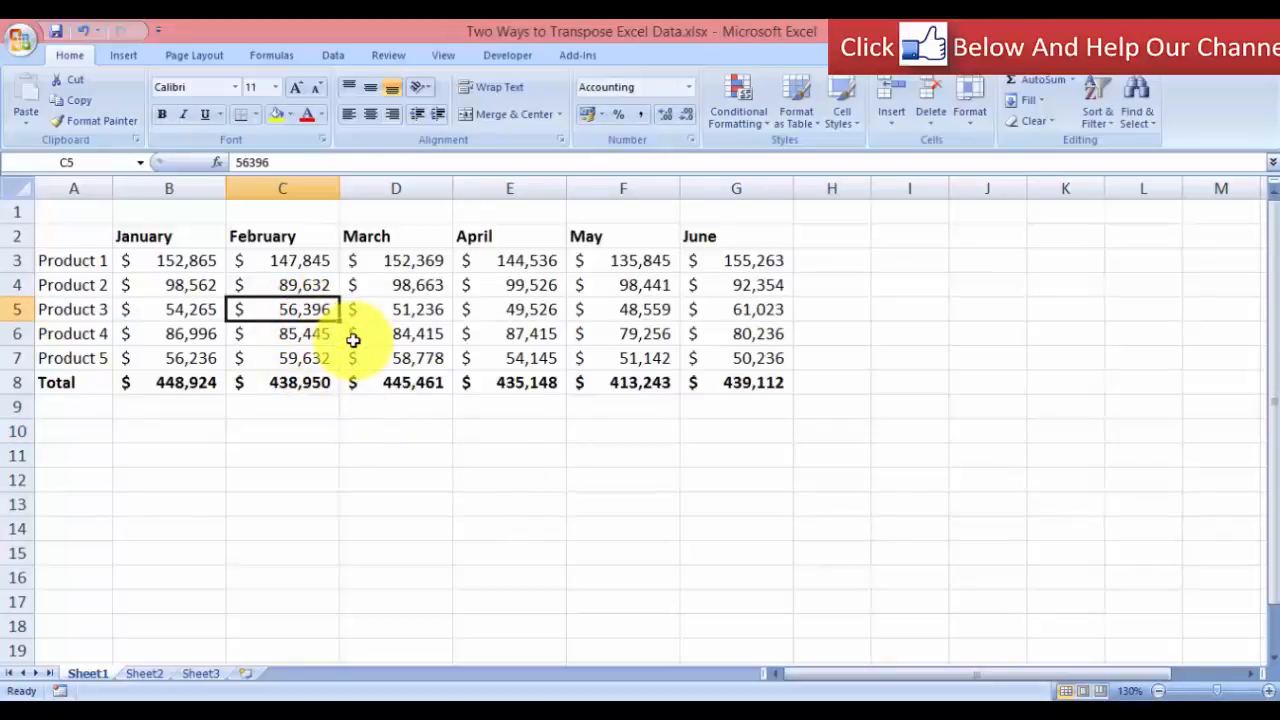
{"action": "key", "text": "ctrl+a"}
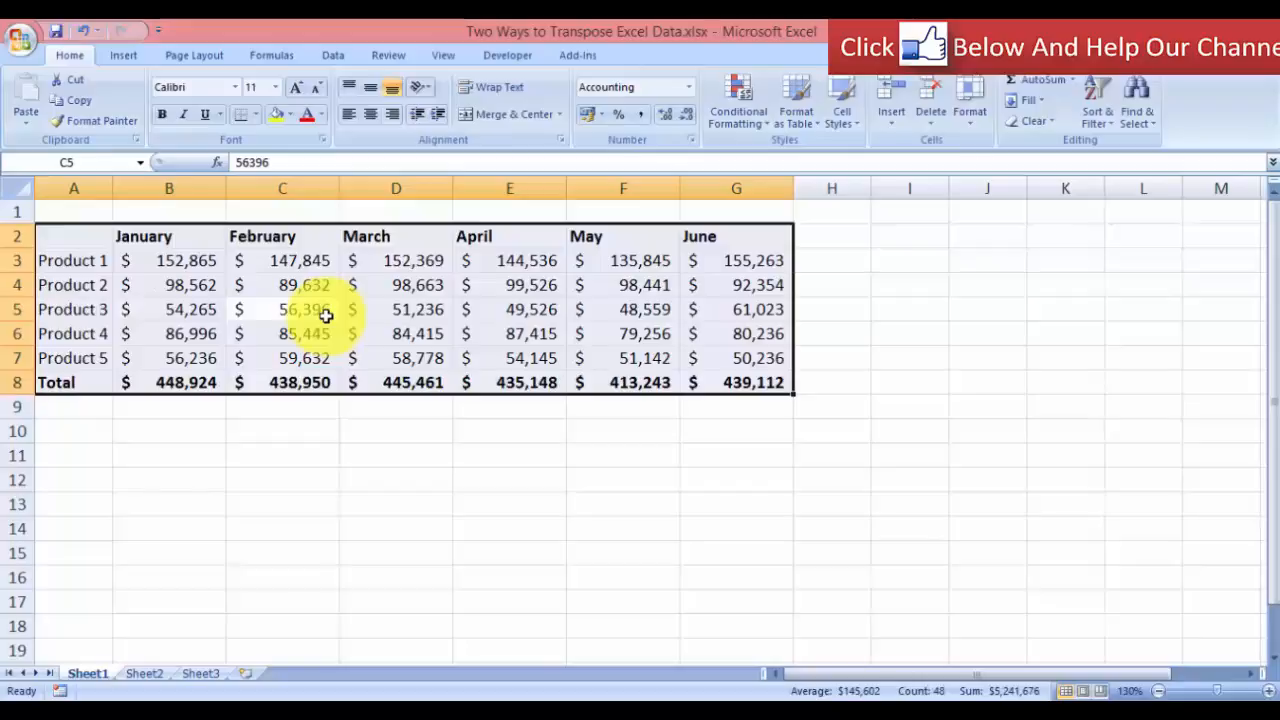
{"action": "right_click", "coordinate": [325, 315]}
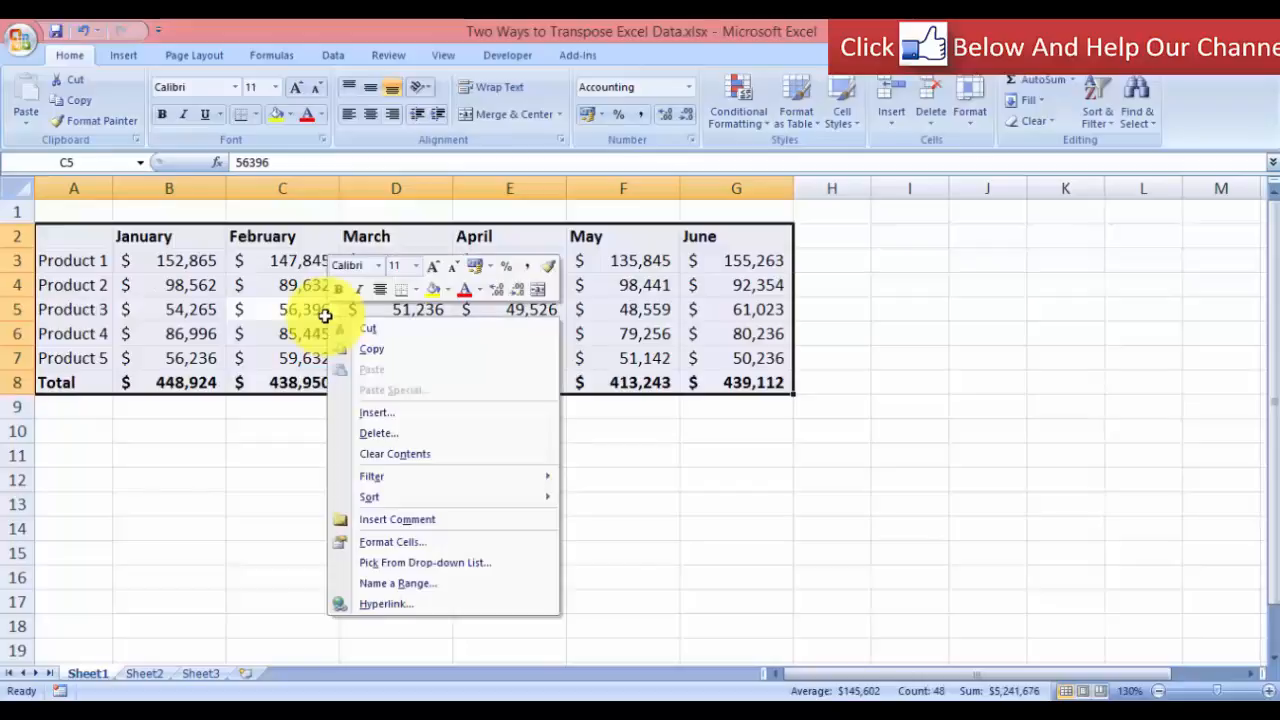
{"action": "left_click", "coordinate": [396, 349]}
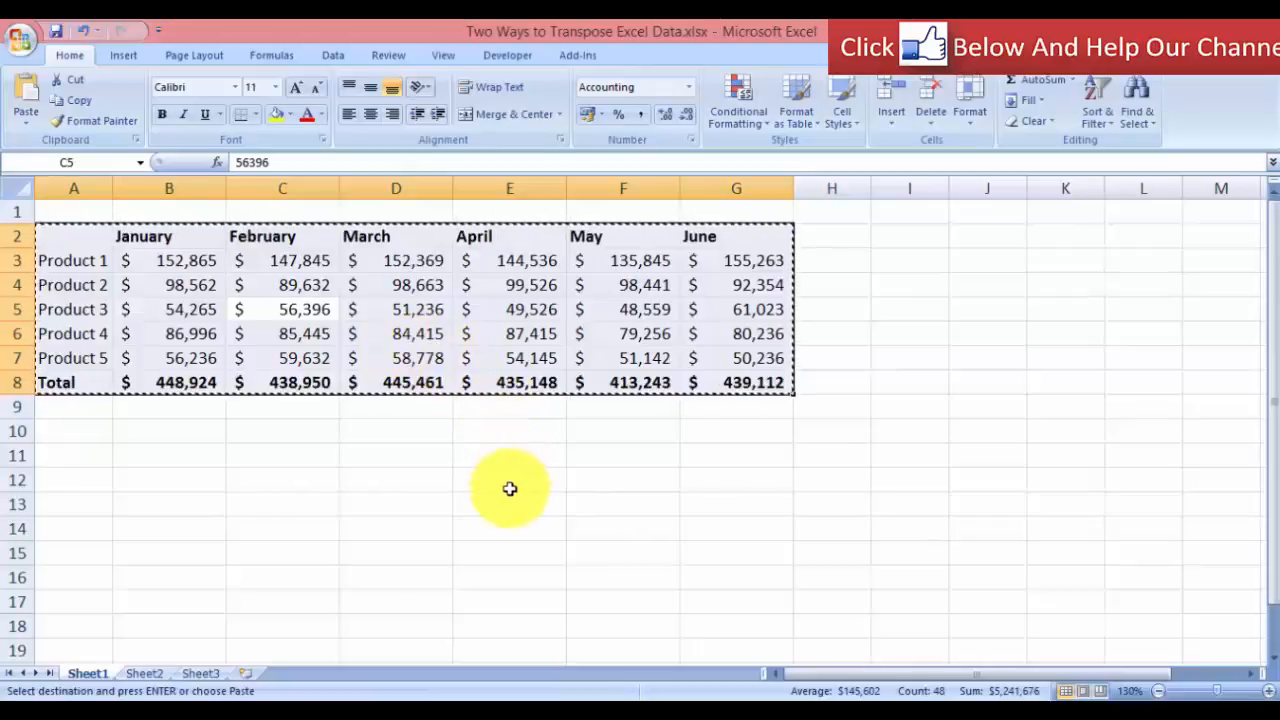
Paste the copied table at A11 using Paste Special with the Transpose option.
{"action": "left_click", "coordinate": [78, 460]}
{"action": "right_click", "coordinate": [78, 460]}
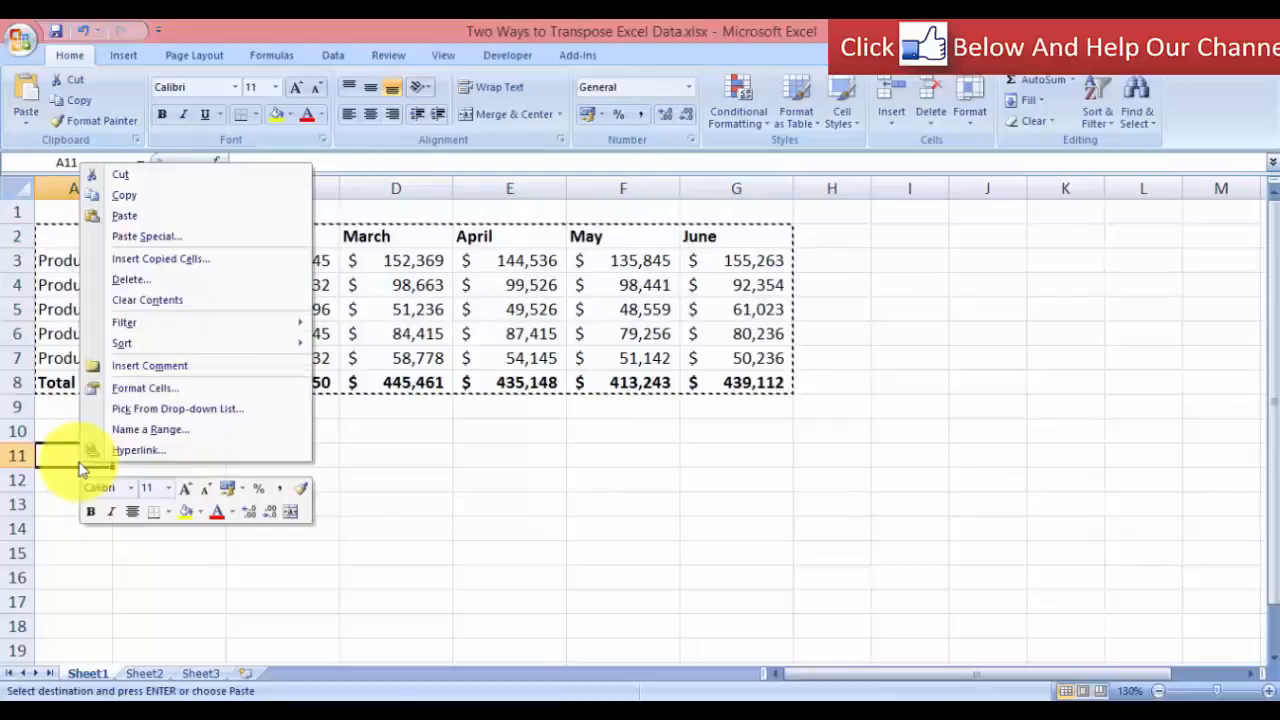
{"action": "left_click", "coordinate": [163, 237]}
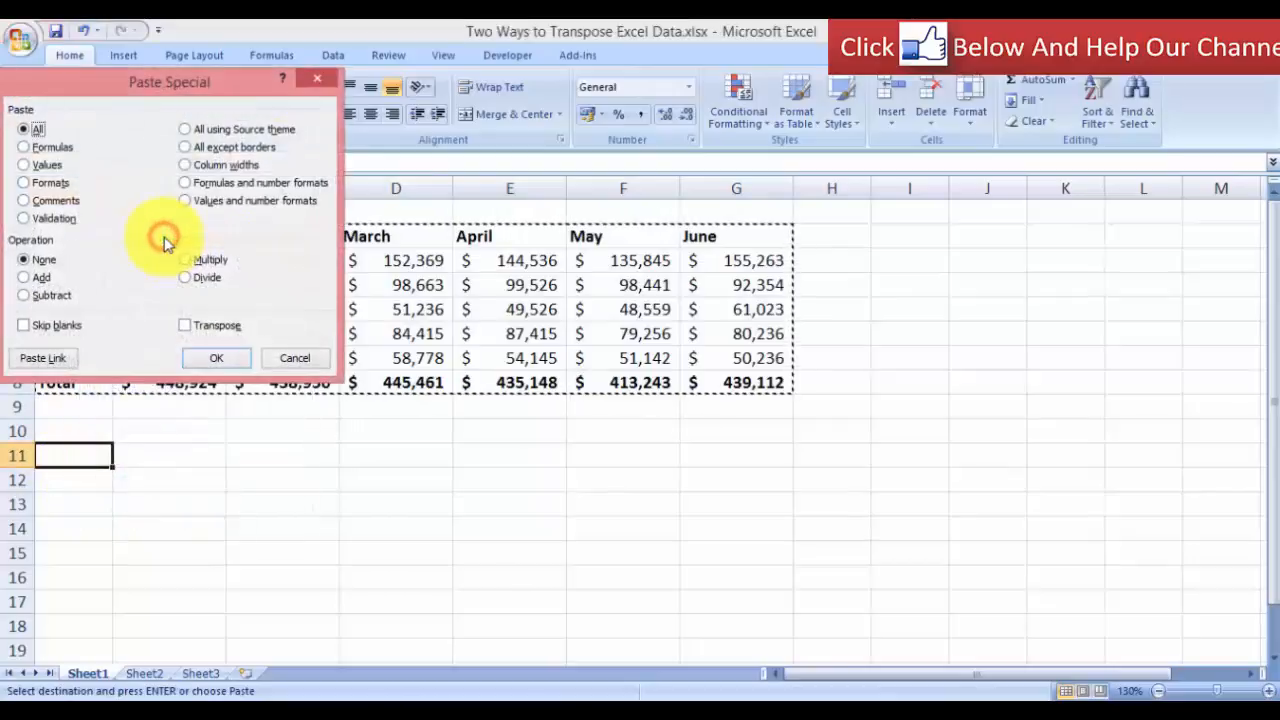
{"action": "left_click_drag", "start_coordinate": [184, 91], "coordinate": [438, 240]}
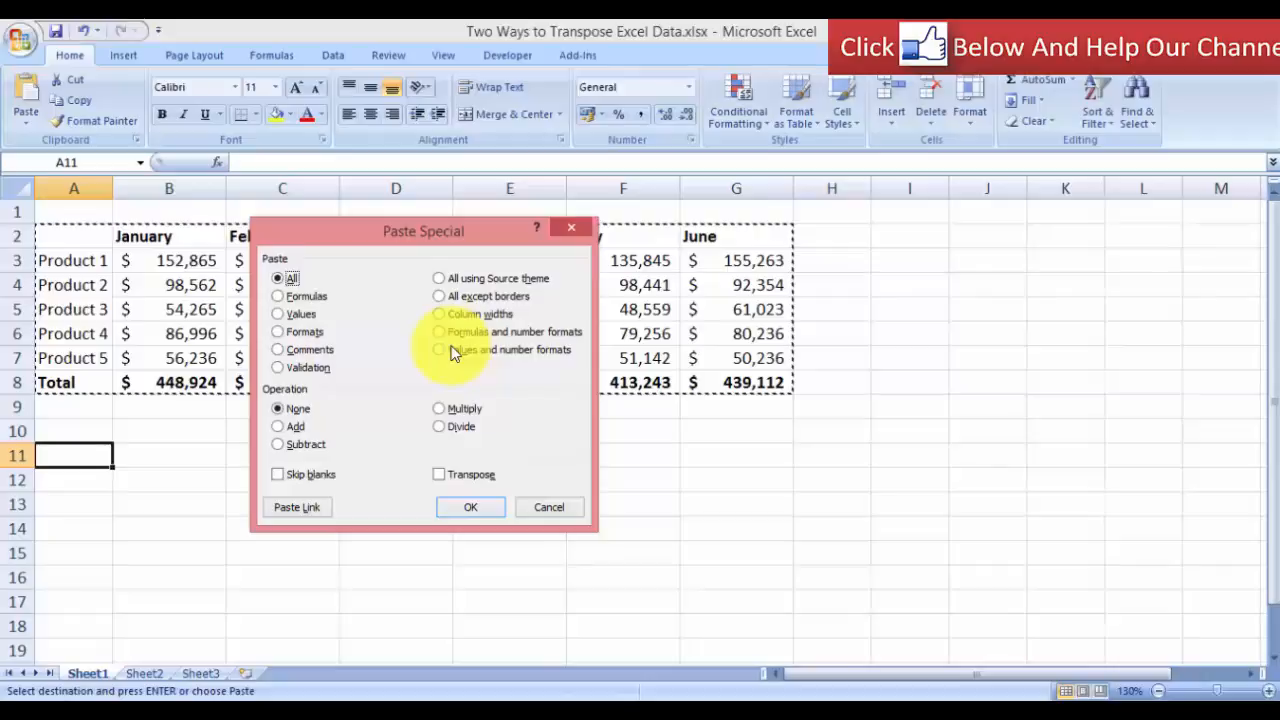
{"action": "left_click", "coordinate": [439, 476]}
{"action": "left_click", "coordinate": [467, 506]}
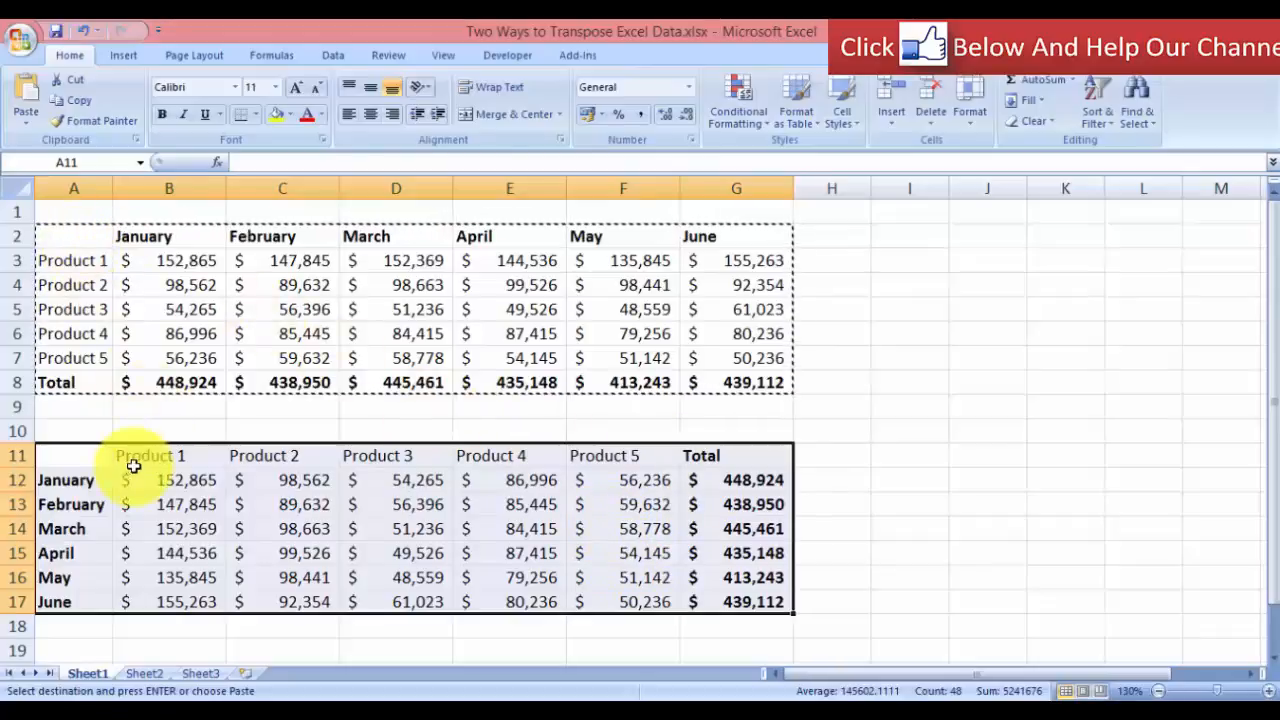
Examine the transposed table's product headers in B11:F11 and month labels in A12:A17.
{"action": "left_click_drag", "start_coordinate": [135, 459], "coordinate": [610, 457]}
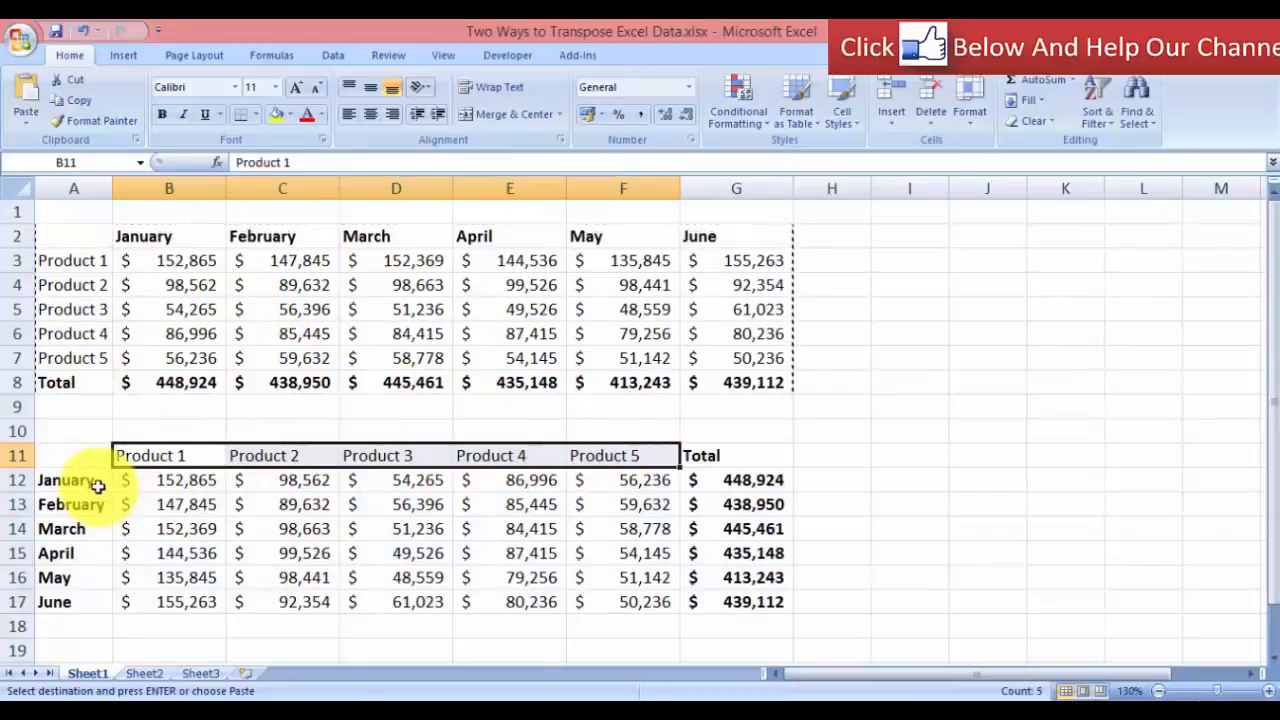
{"action": "left_click_drag", "start_coordinate": [95, 484], "coordinate": [89, 596]}
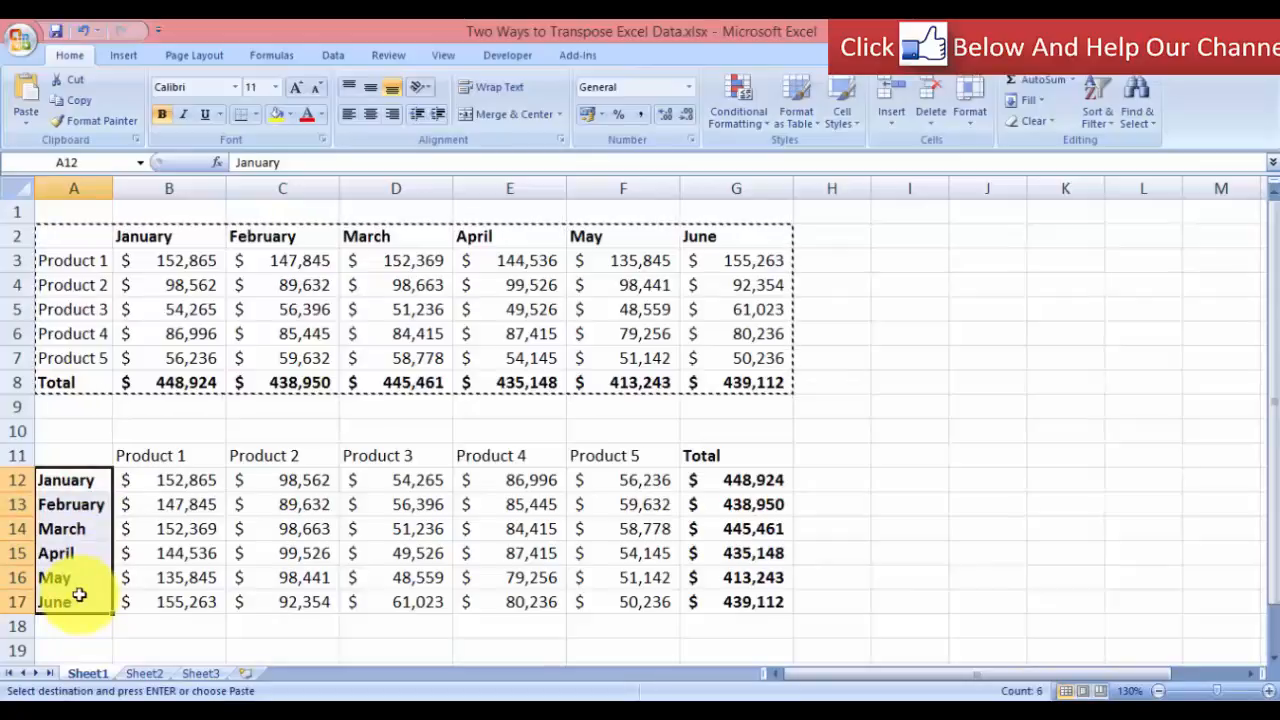
{"action": "left_click", "coordinate": [474, 556]}
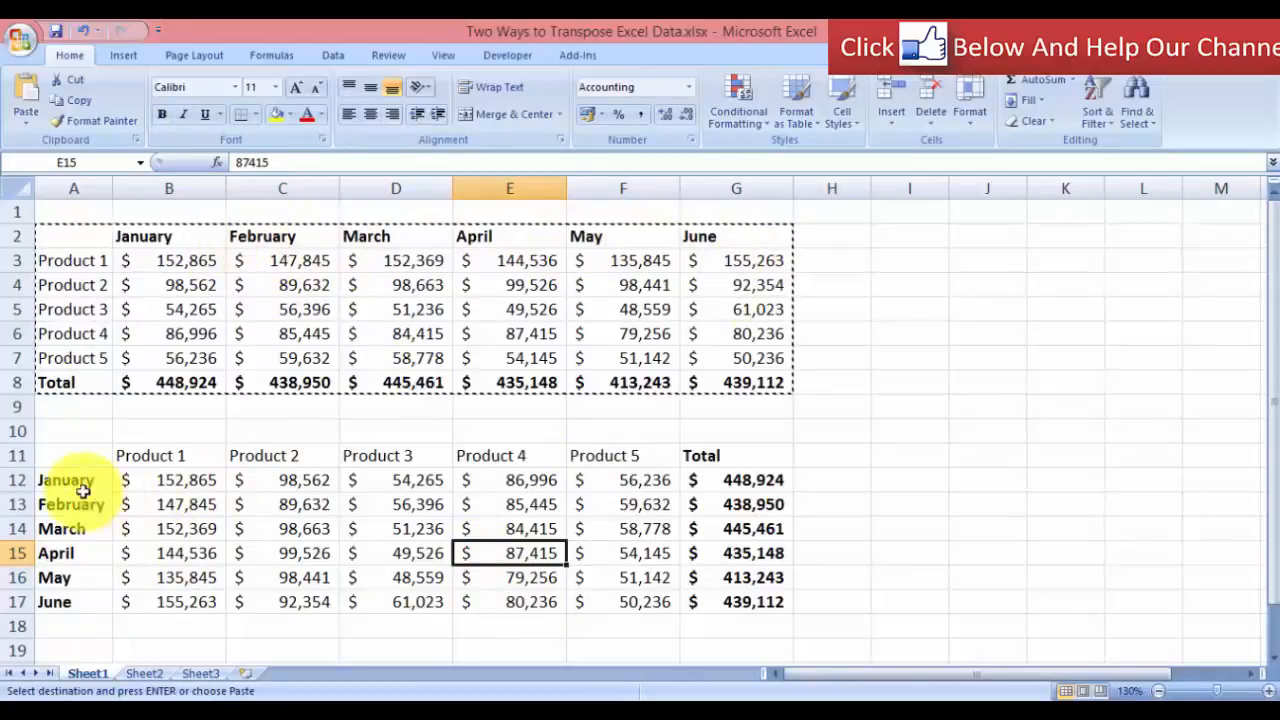
{"action": "left_click_drag", "start_coordinate": [83, 490], "coordinate": [75, 598]}
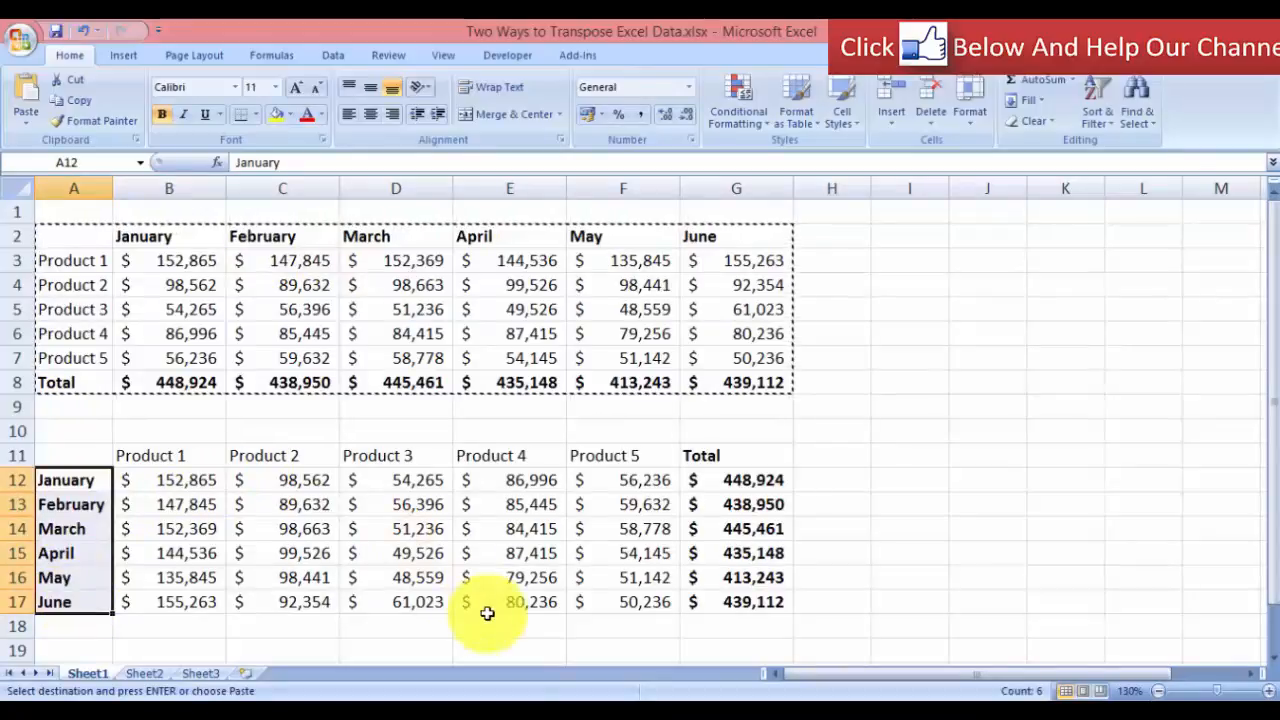
{"action": "left_click", "coordinate": [414, 575]}
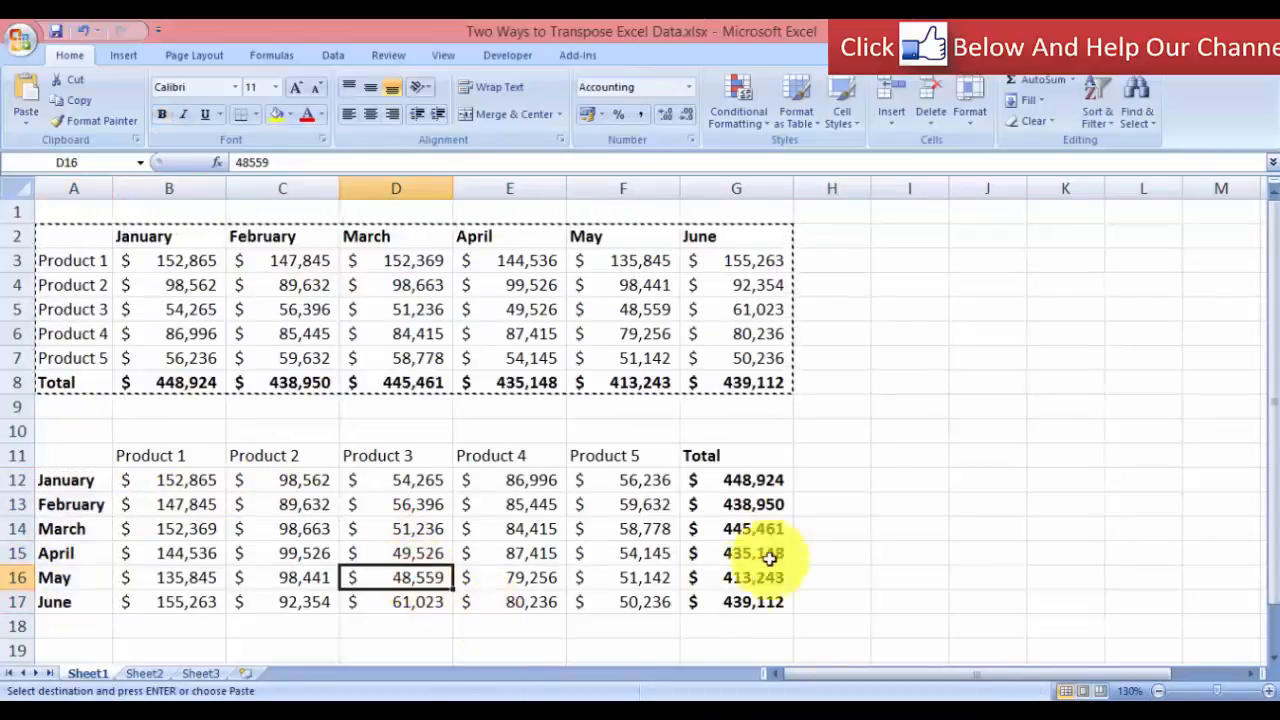
Compare the January total formulas in the transposed table's G12 and the original table's B8.
{"action": "double_click", "coordinate": [736, 480]}
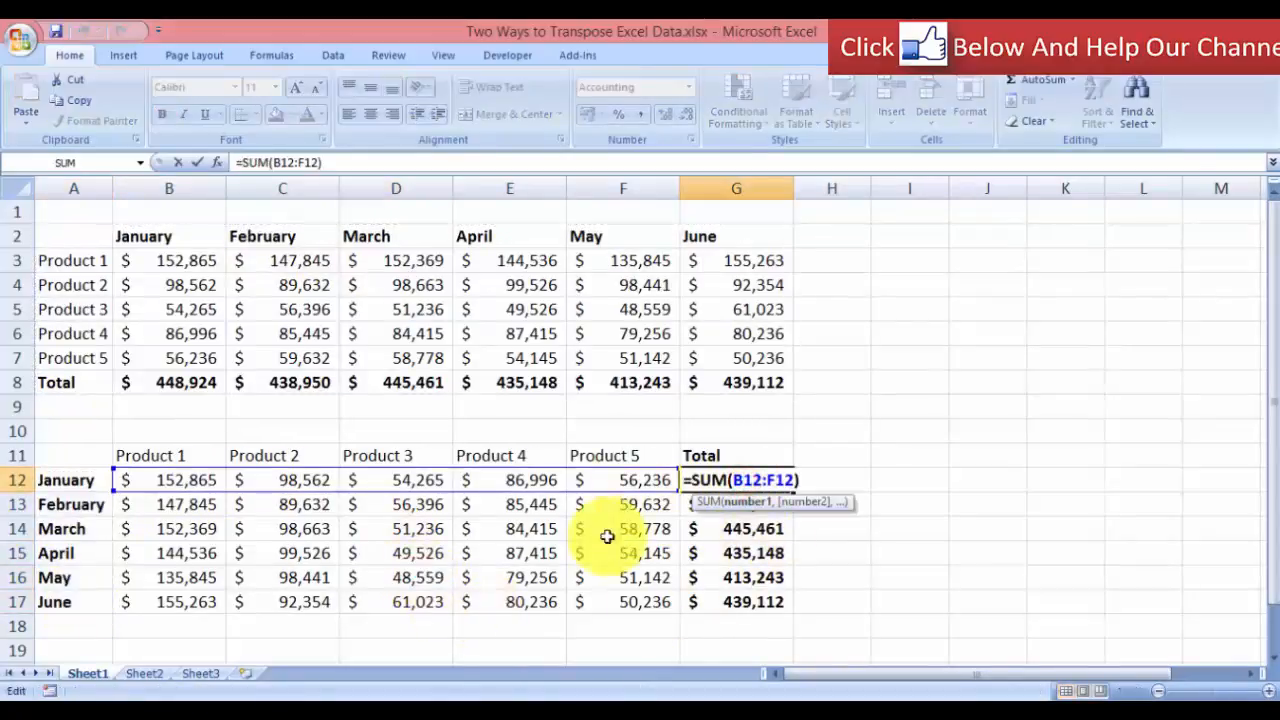
{"action": "left_click", "coordinate": [645, 508]}
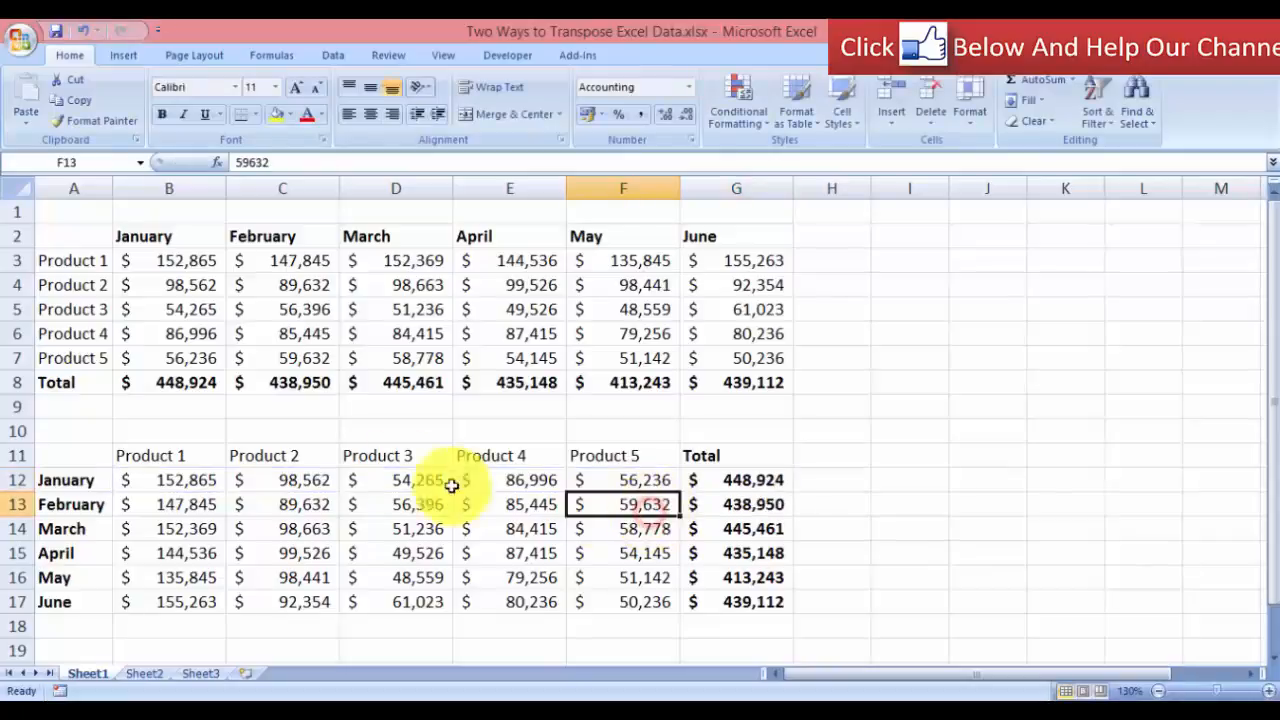
{"action": "double_click", "coordinate": [194, 386]}
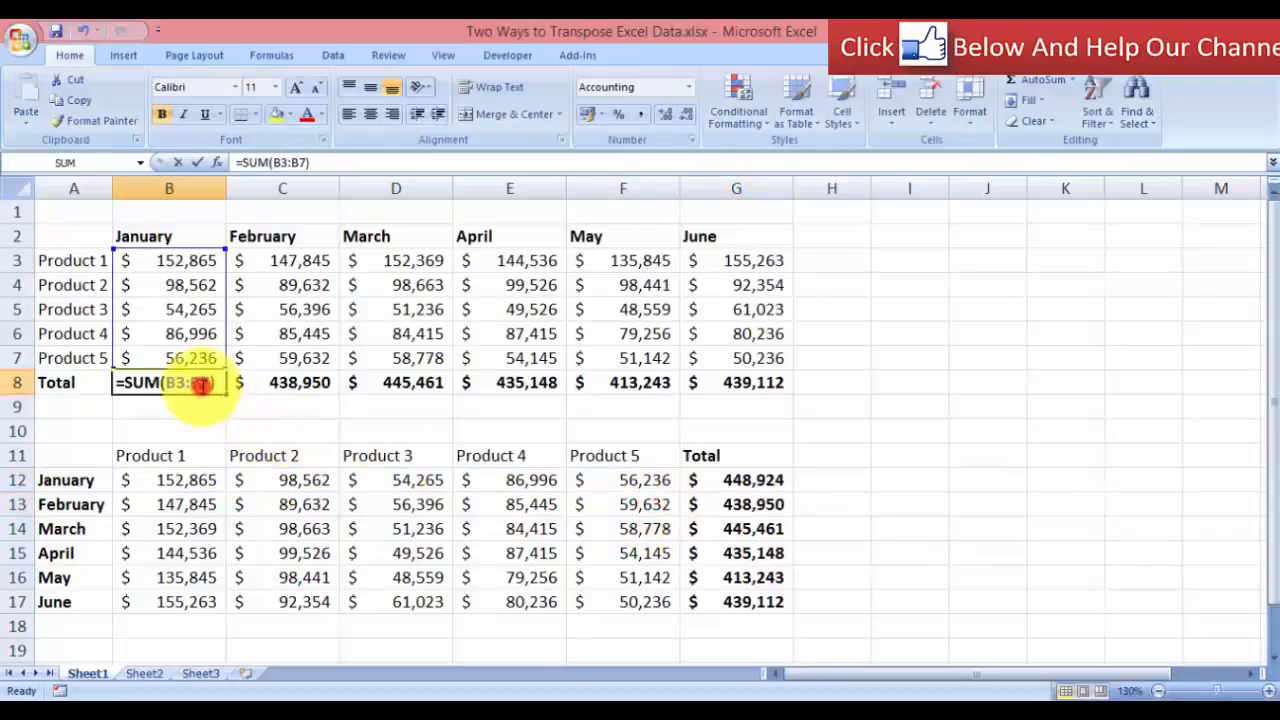
{"action": "left_click", "coordinate": [320, 417]}
{"action": "left_click", "coordinate": [728, 485]}
{"action": "double_click", "coordinate": [745, 480]}
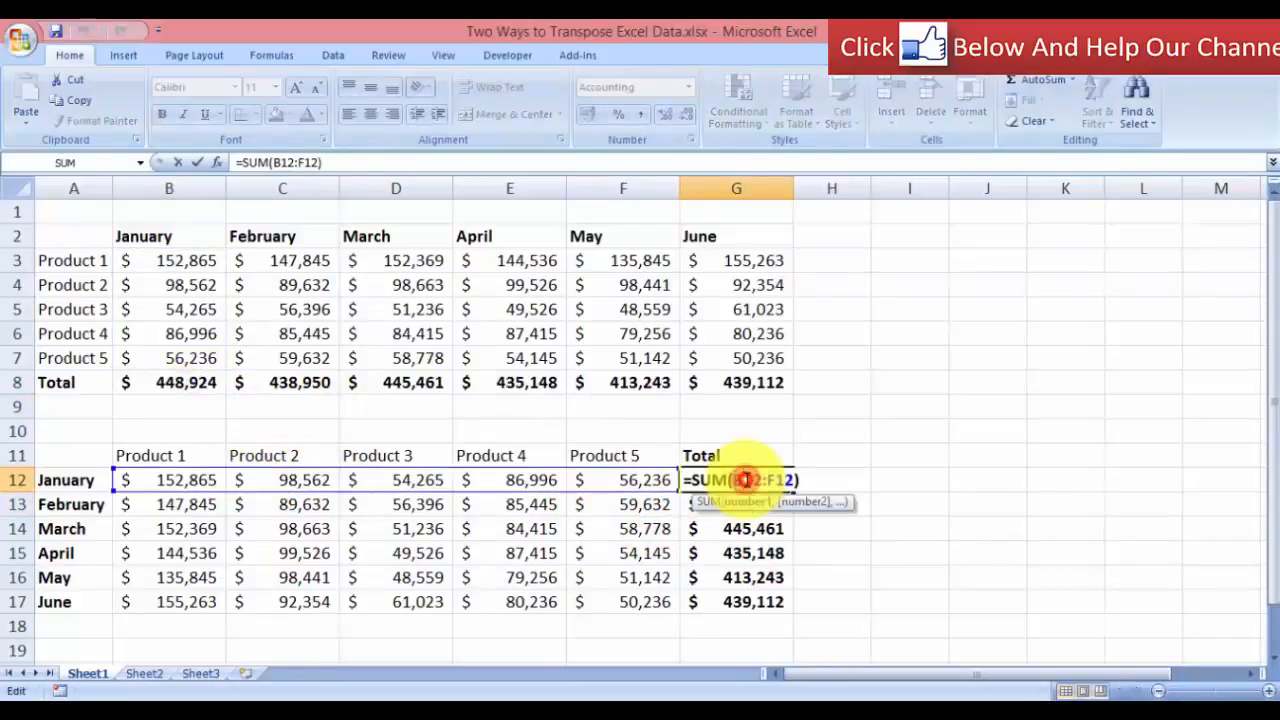
{"action": "left_click", "coordinate": [536, 530]}
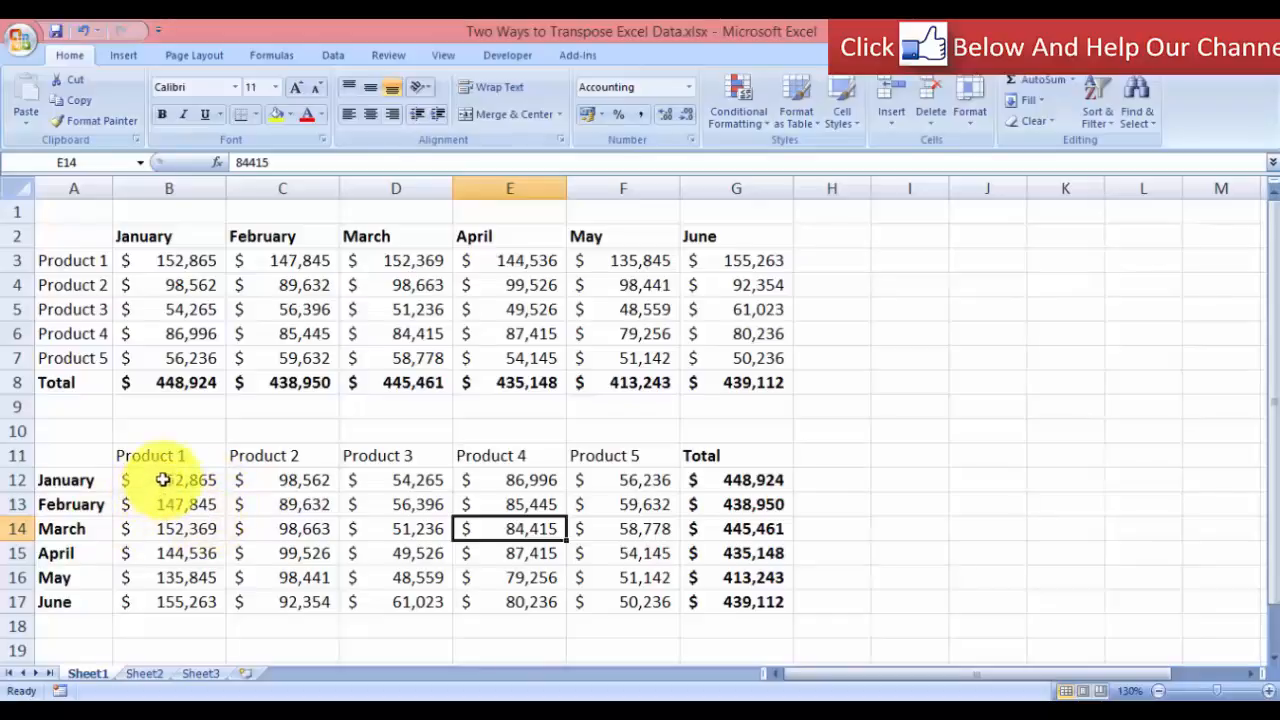
Set the original table's January value for Product 1 in B3 to 150000.
{"action": "left_click", "coordinate": [194, 260]}
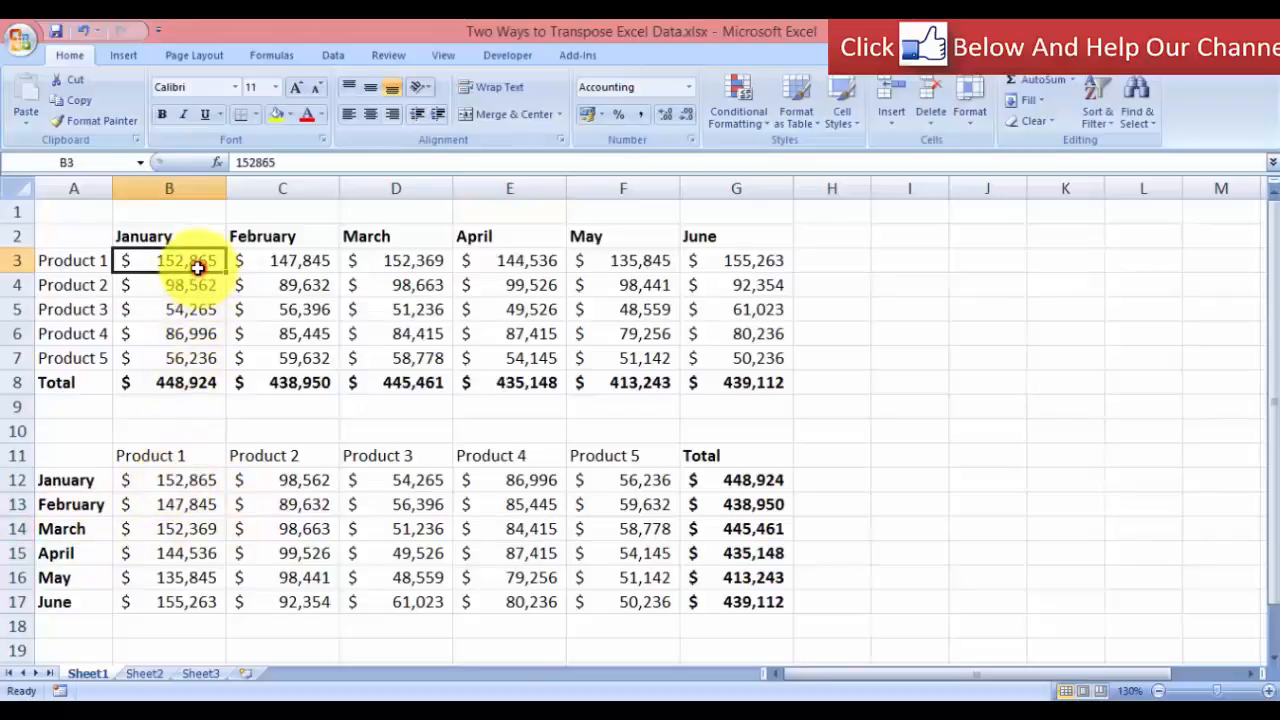
{"action": "type", "text": "150000"}
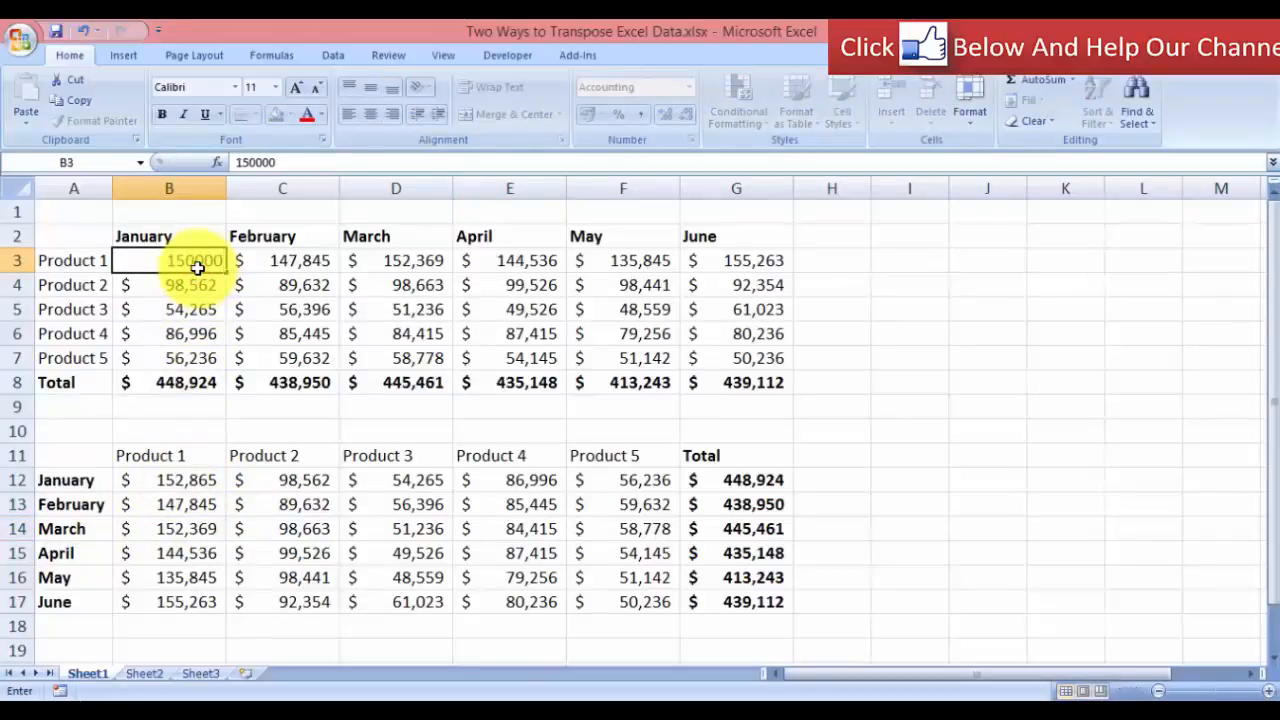
{"action": "key", "text": "Return"}
Check the transposed counterpart in B12, and undo the last change to B3.
{"action": "left_click", "coordinate": [201, 480]}
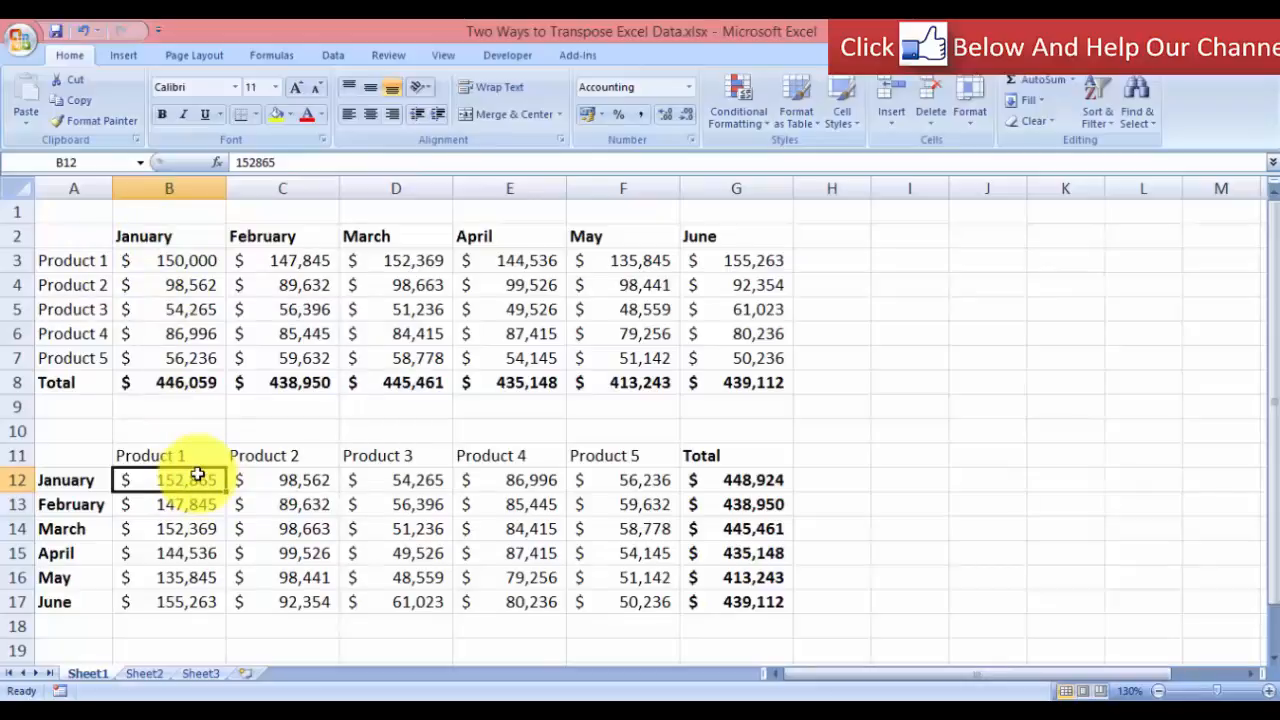
{"action": "left_click", "coordinate": [165, 265]}
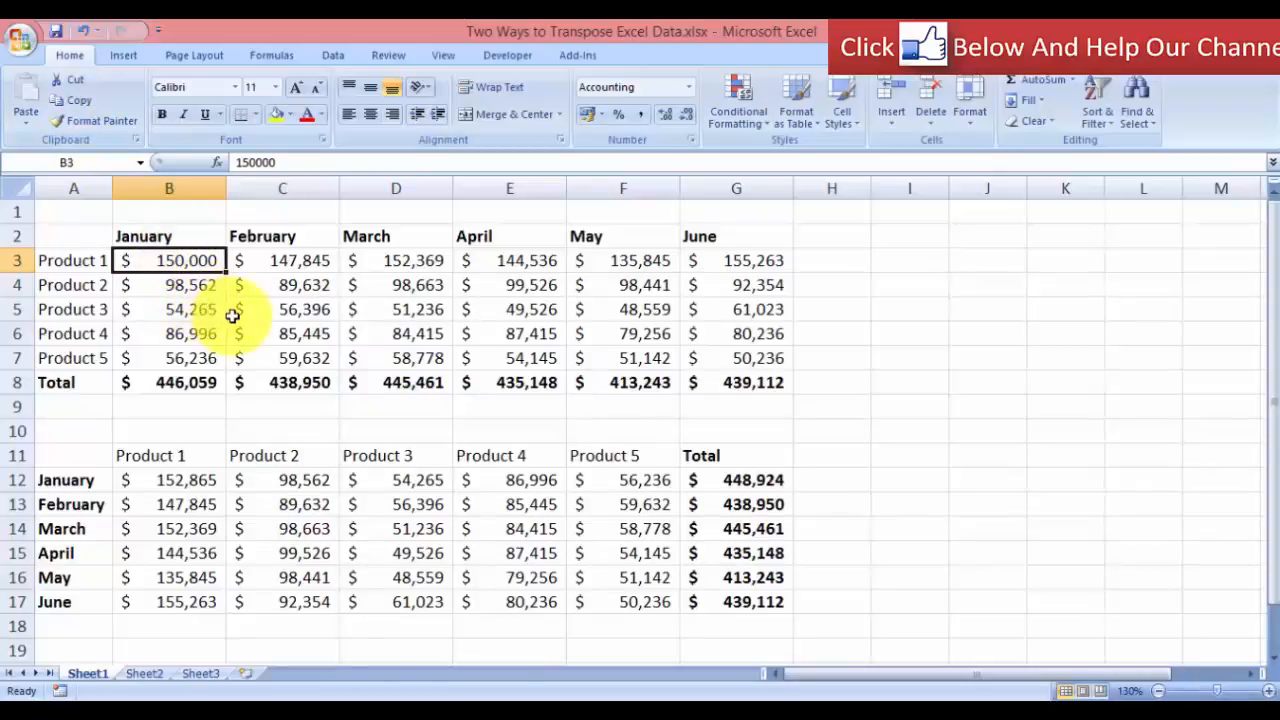
{"action": "left_click", "coordinate": [84, 32]}
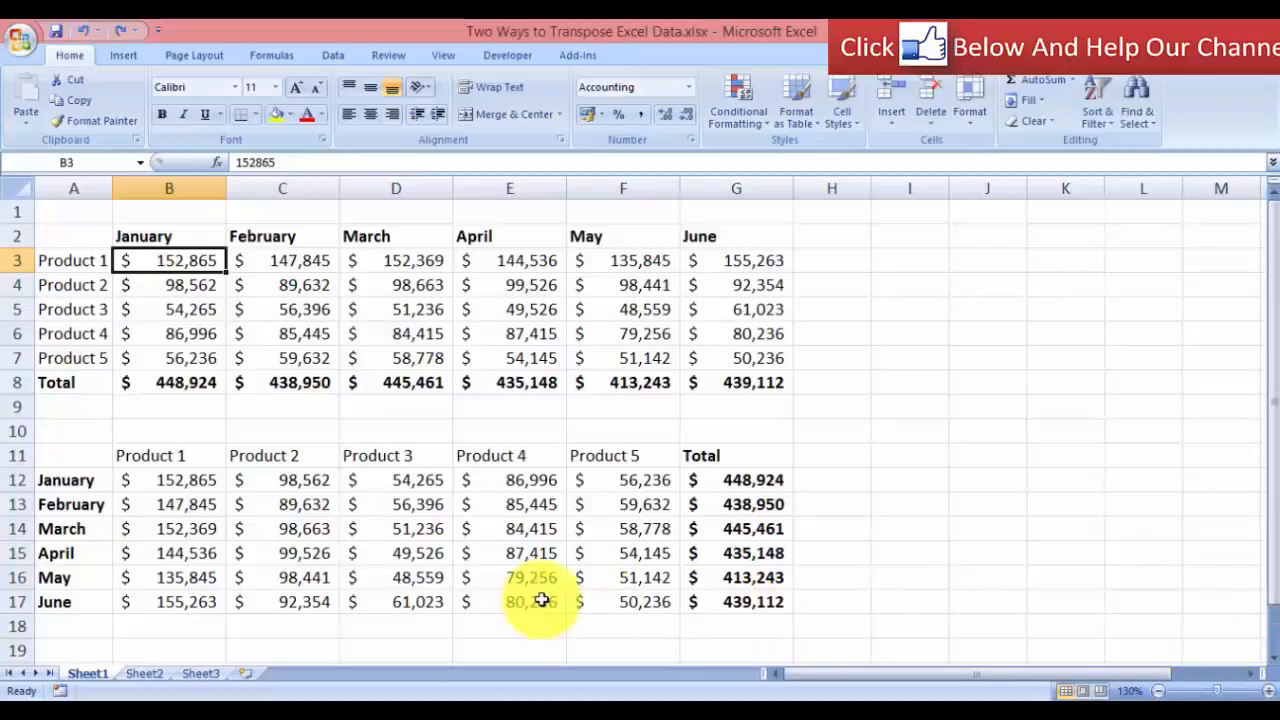
Copy the transposed table's header row B11:G11 and paste it starting at I11.
{"action": "left_click_drag", "start_coordinate": [158, 457], "coordinate": [709, 456]}
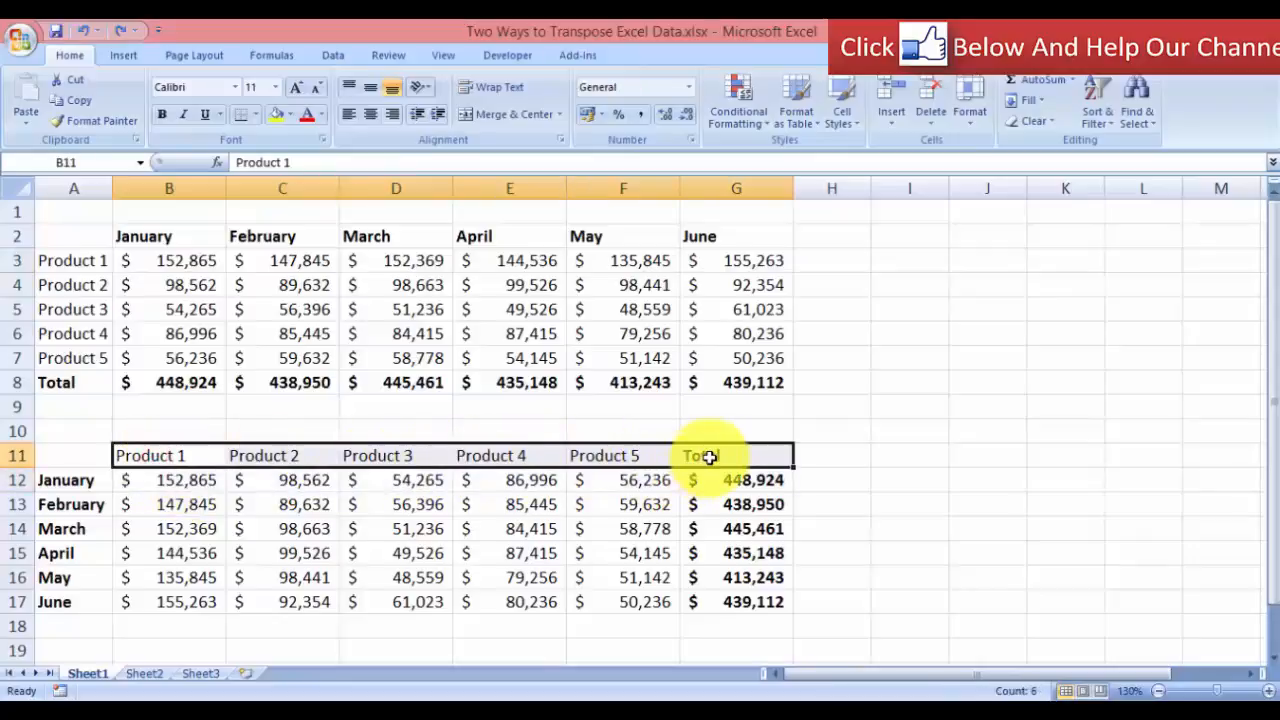
{"action": "right_click", "coordinate": [709, 460]}
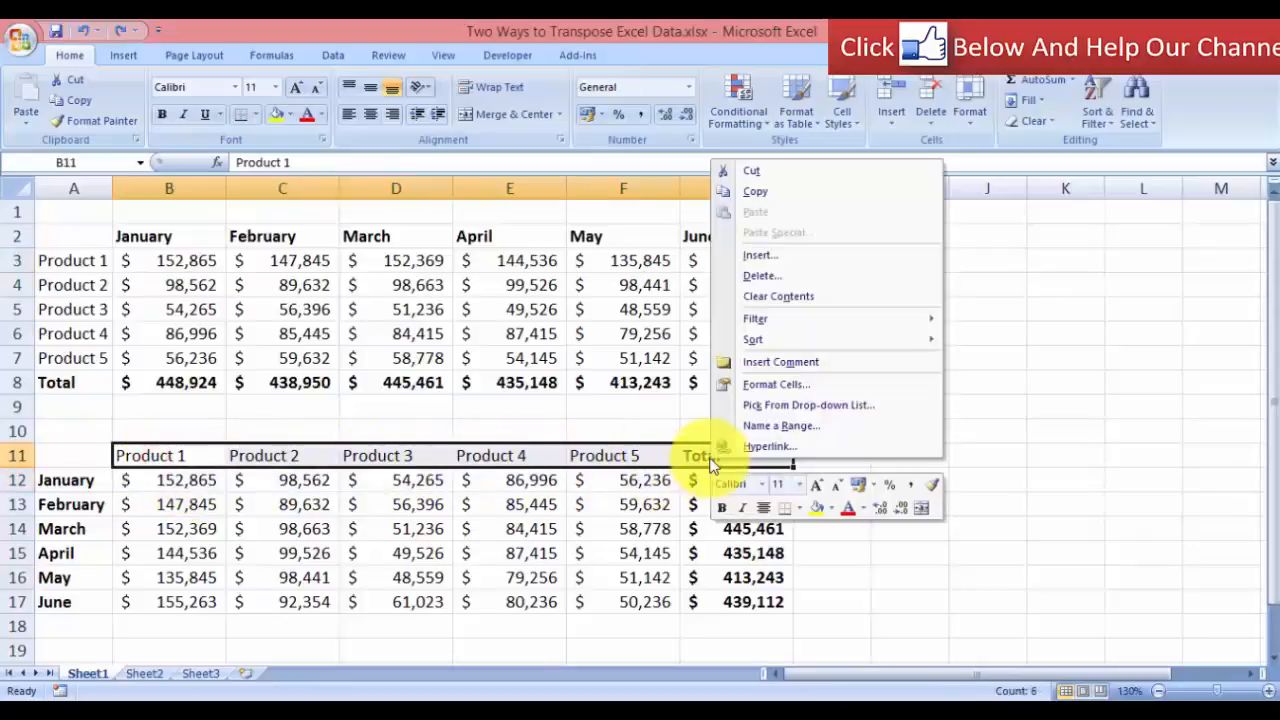
{"action": "left_click", "coordinate": [784, 196]}
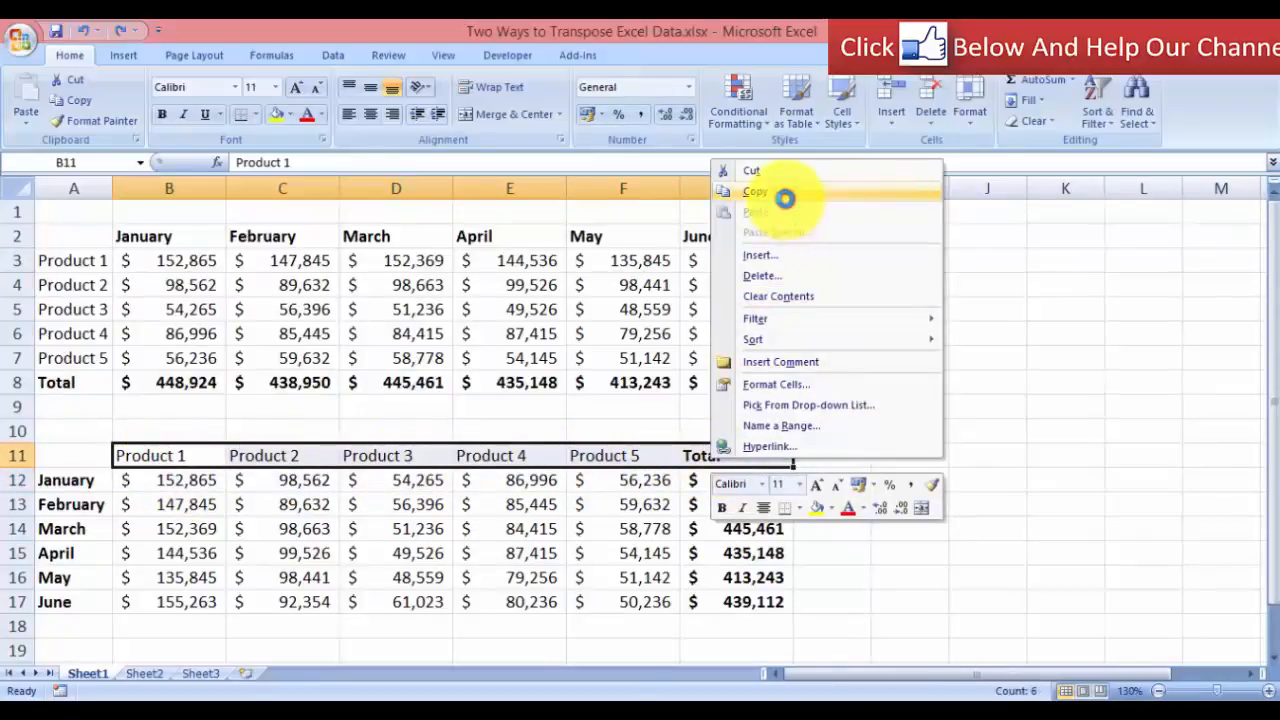
{"action": "right_click", "coordinate": [928, 461]}
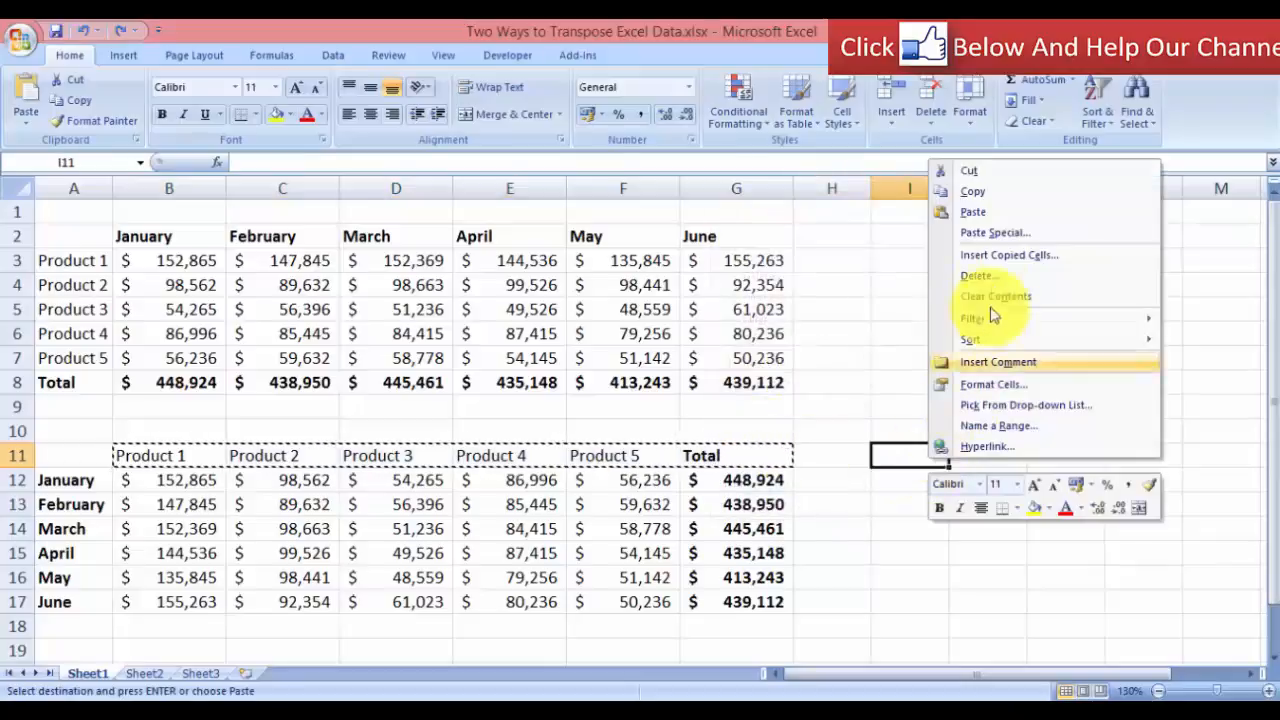
{"action": "left_click", "coordinate": [983, 209]}
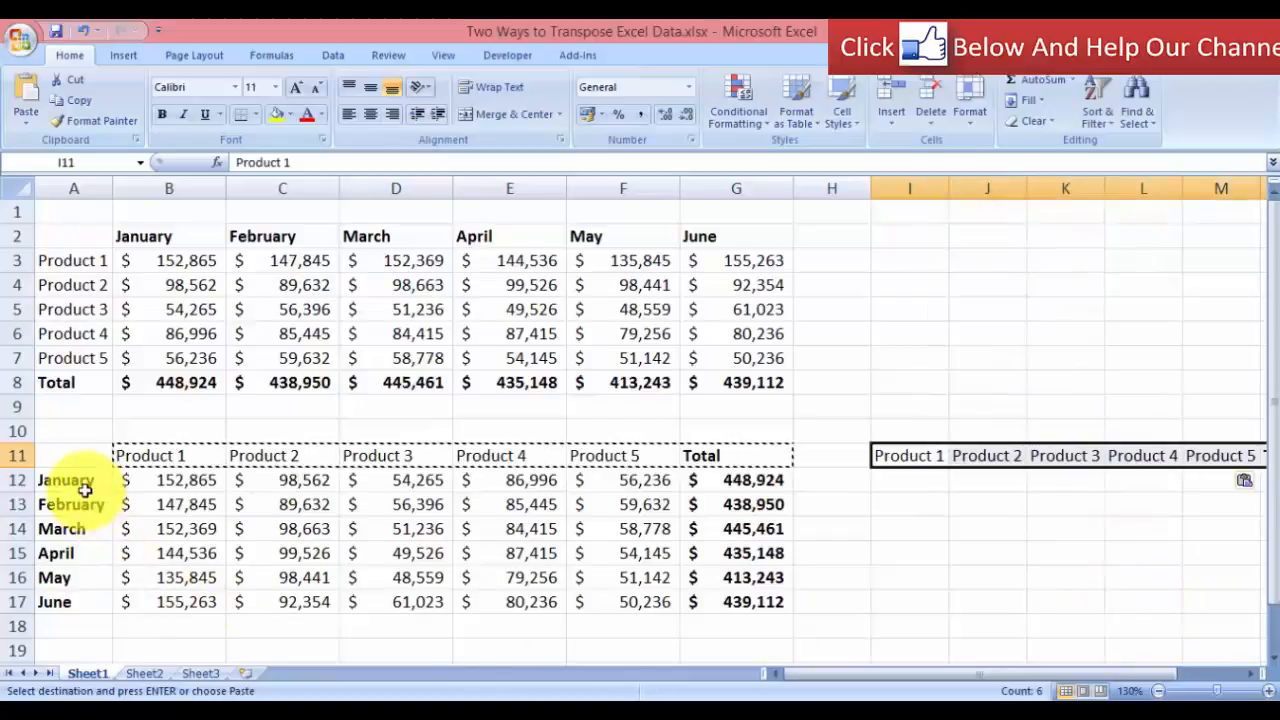
Undo the paste of the product headers starting at I11.
{"action": "left_click", "coordinate": [85, 32]}
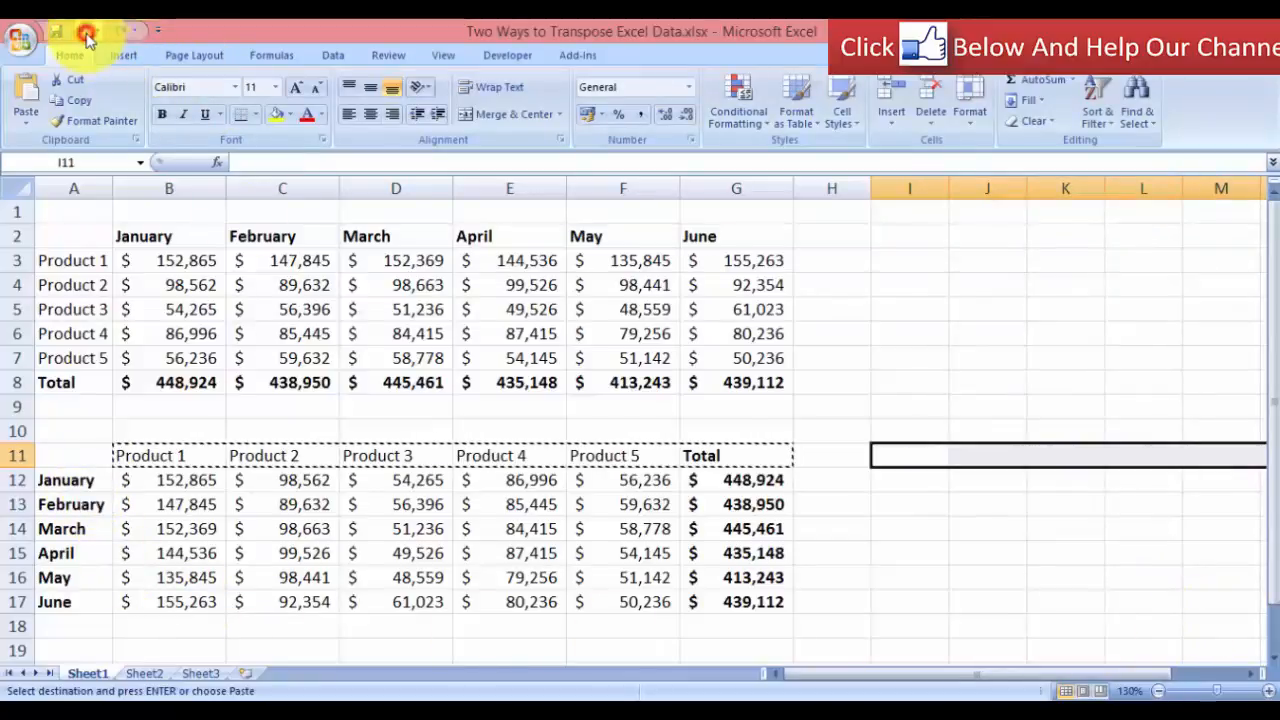
{"action": "right_click", "coordinate": [985, 458]}
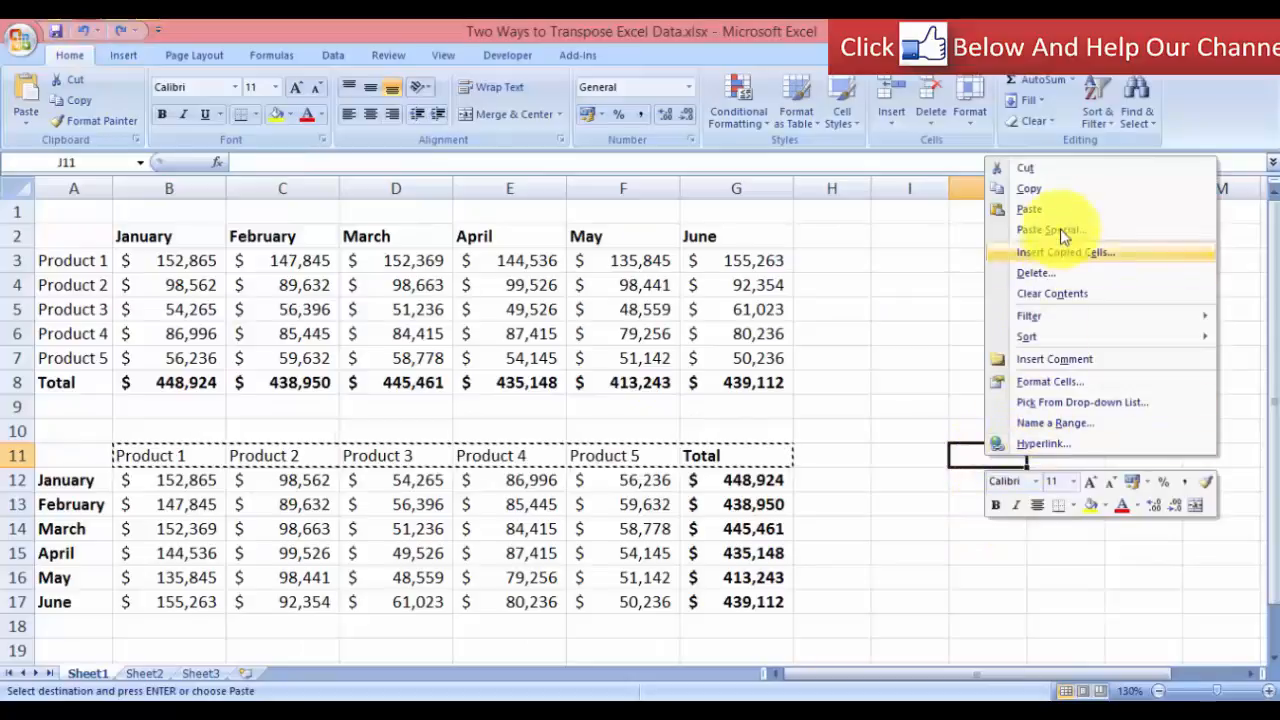
{"action": "left_click", "coordinate": [1057, 190]}
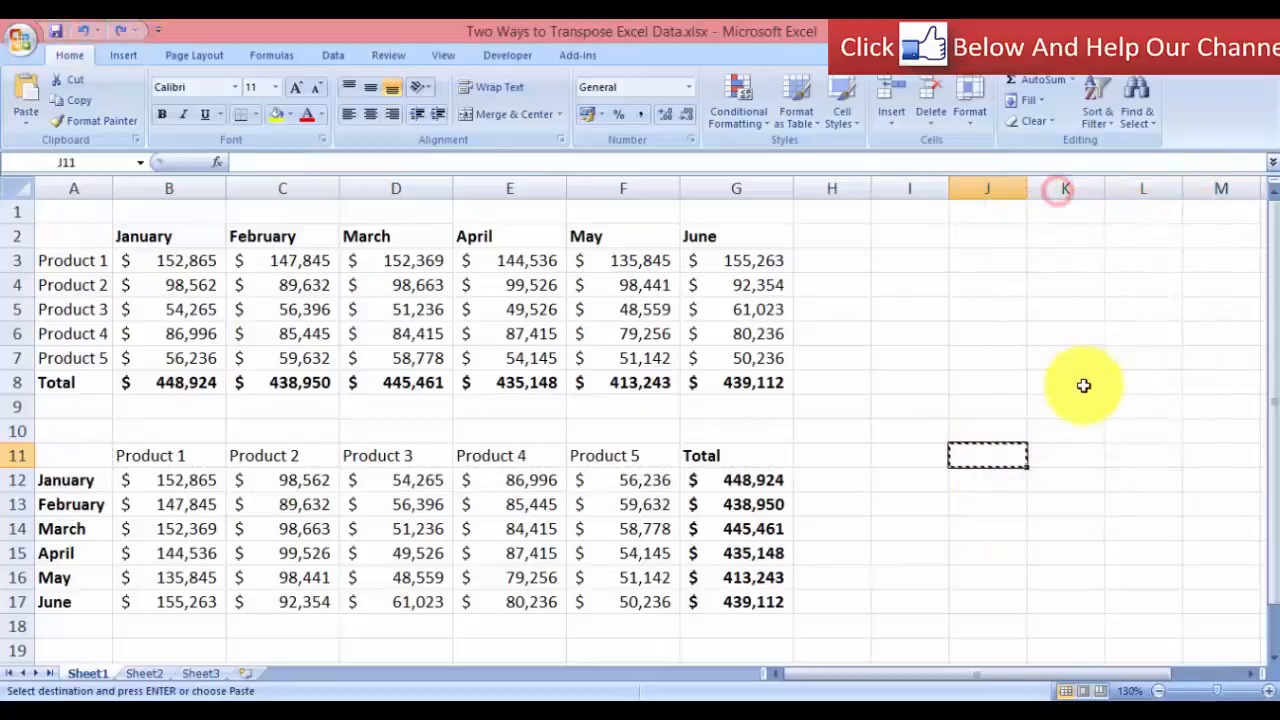
{"action": "left_click_drag", "start_coordinate": [157, 455], "coordinate": [708, 455]}
{"action": "right_click", "coordinate": [708, 455]}
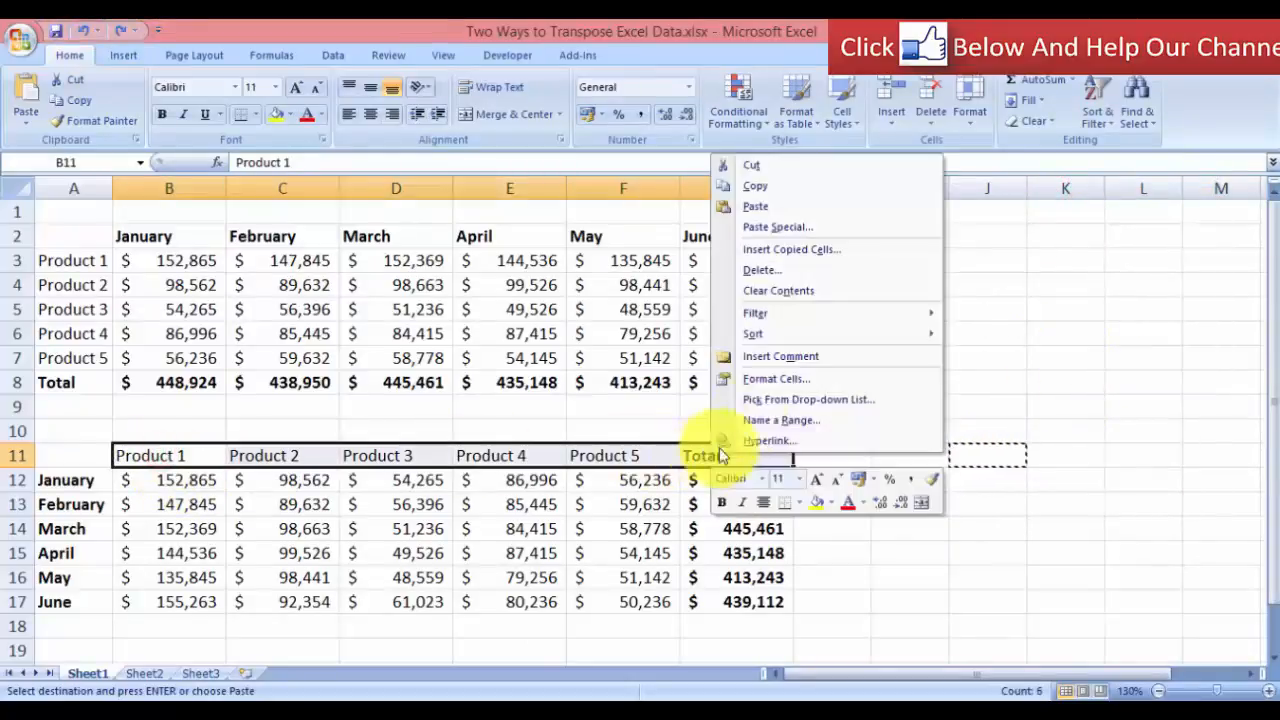
{"action": "left_click", "coordinate": [785, 200]}
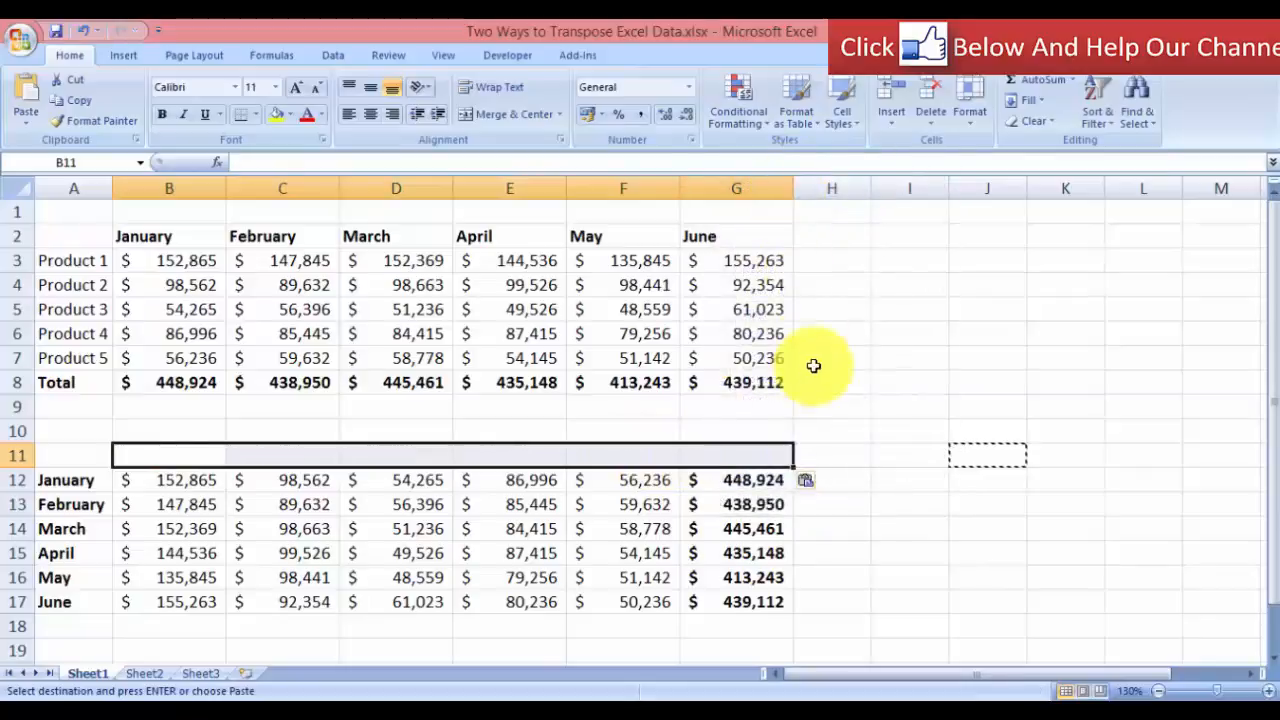
{"action": "left_click", "coordinate": [83, 35]}
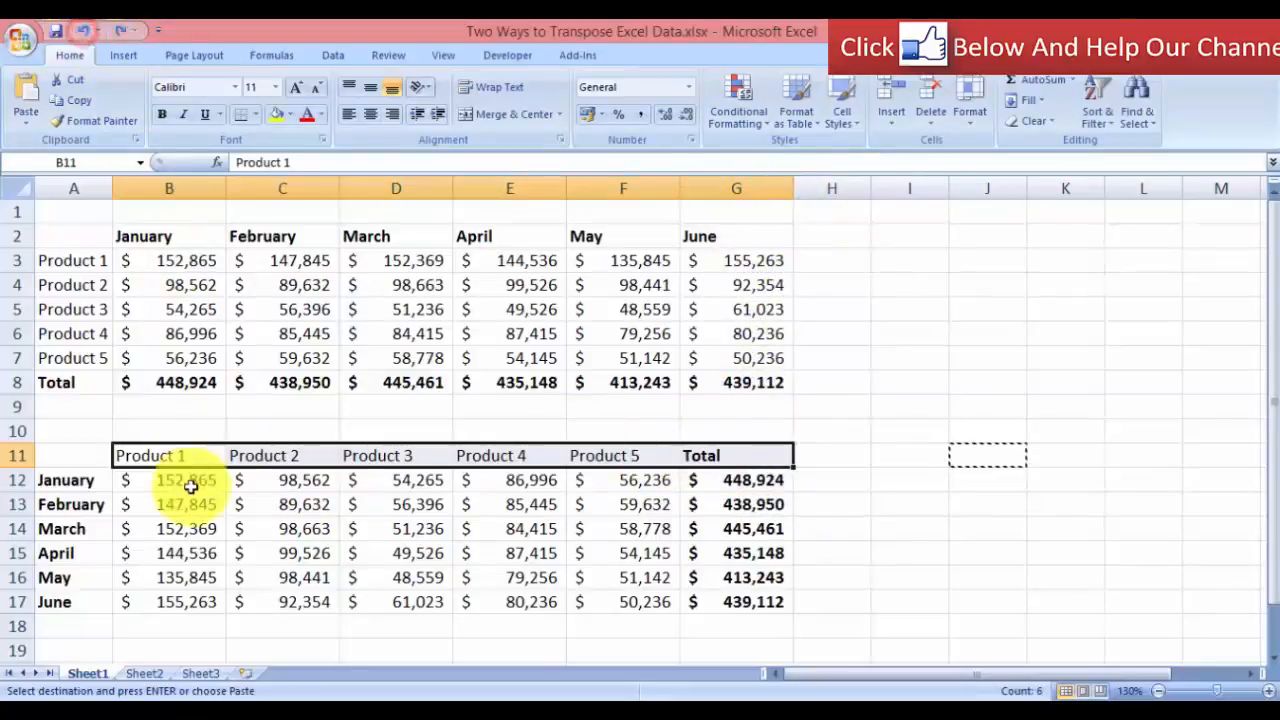
Copy the transposed table's header row B11:G11 and paste it starting at J11.
{"action": "left_click_drag", "start_coordinate": [171, 457], "coordinate": [711, 455]}
{"action": "right_click", "coordinate": [711, 455]}
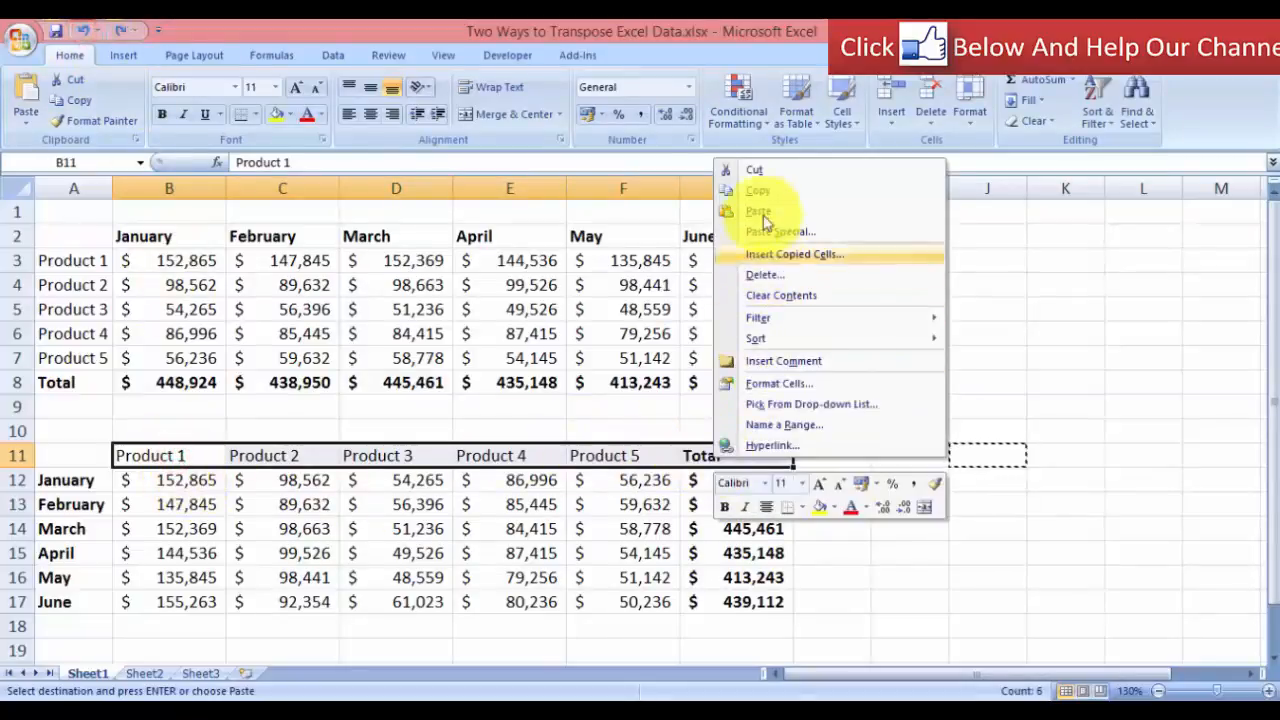
{"action": "left_click", "coordinate": [760, 191]}
{"action": "left_click", "coordinate": [988, 457]}
{"action": "right_click", "coordinate": [988, 457]}
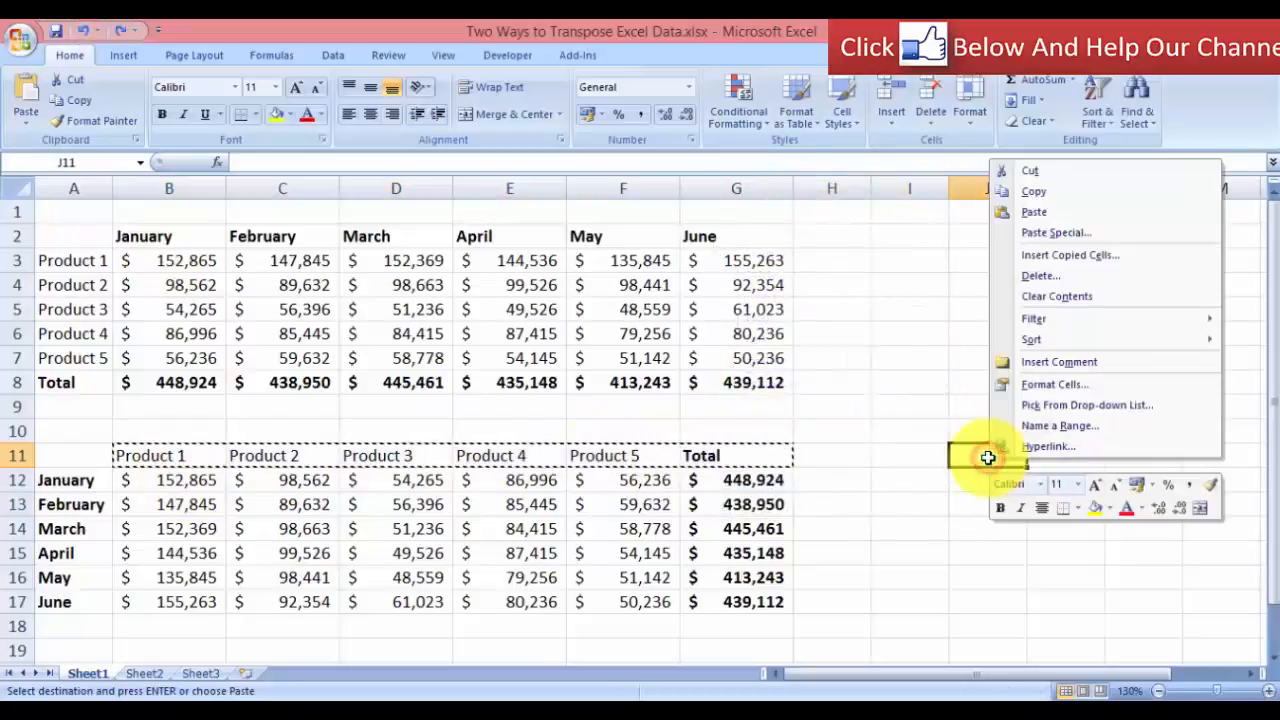
{"action": "left_click", "coordinate": [1052, 213]}
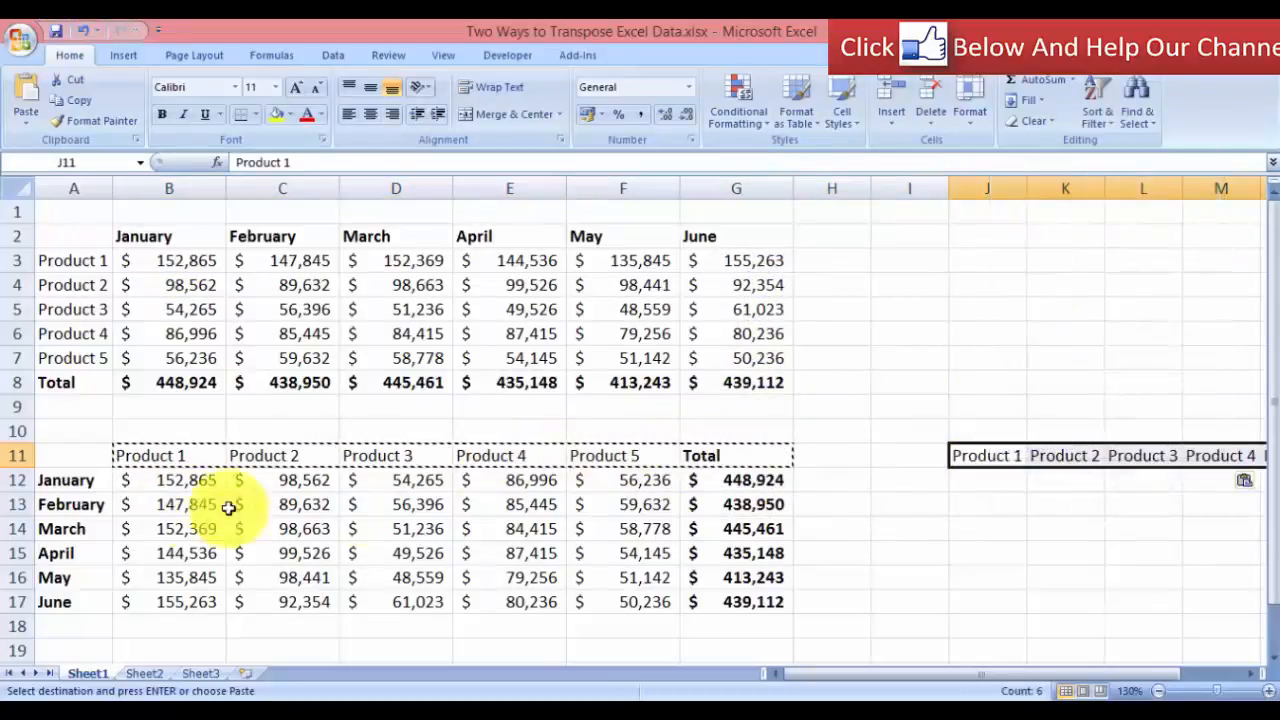
Copy the month labels in A12:A17 and paste them starting at I12.
{"action": "left_click_drag", "start_coordinate": [60, 481], "coordinate": [63, 601]}
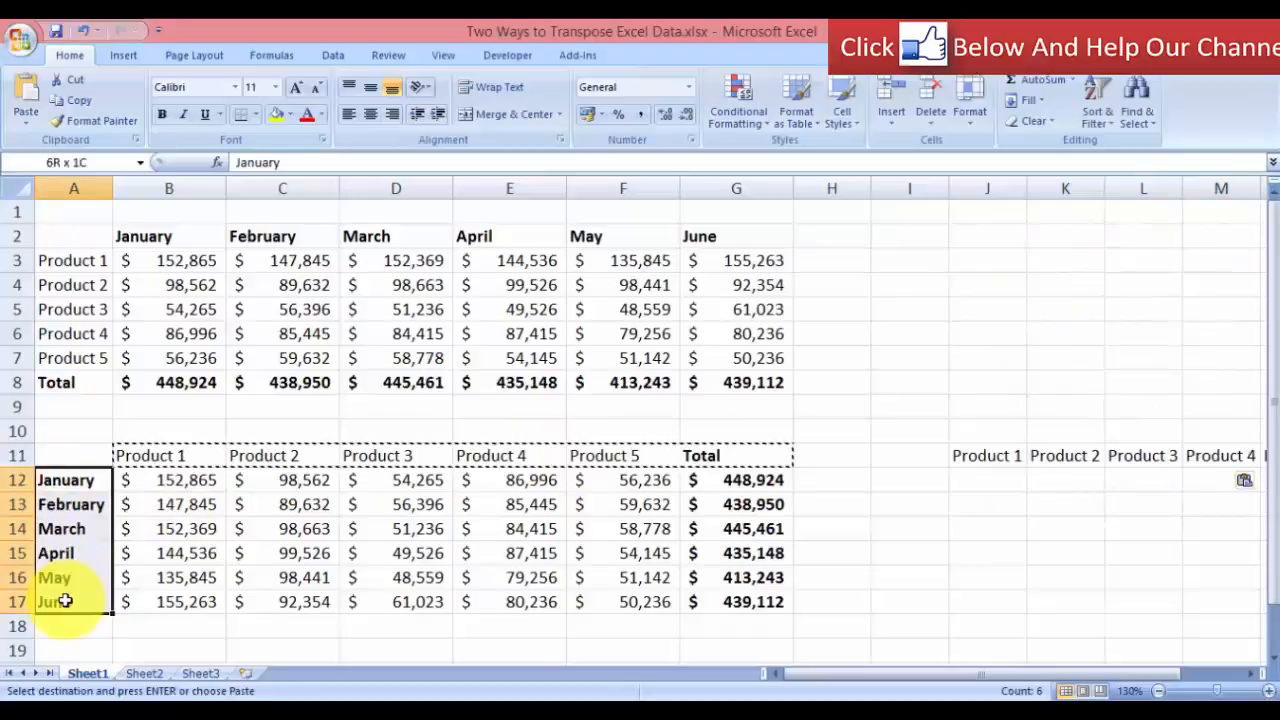
{"action": "right_click", "coordinate": [69, 482]}
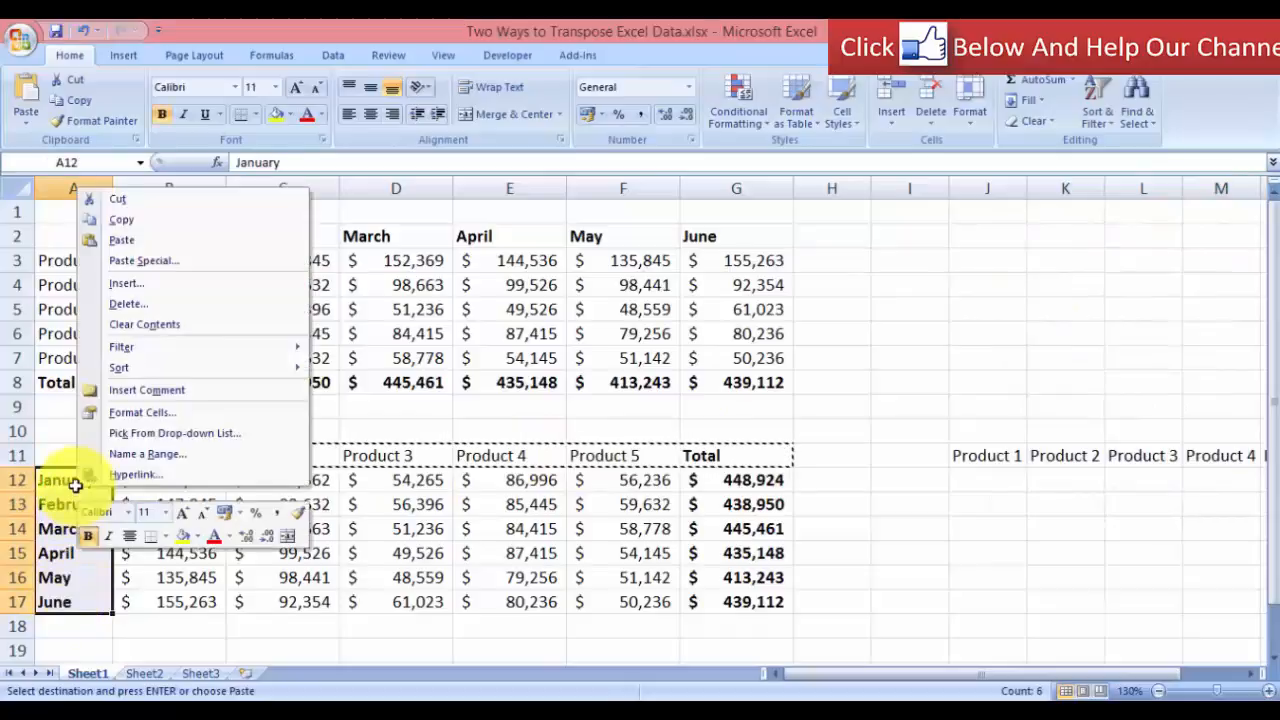
{"action": "left_click", "coordinate": [121, 219]}
{"action": "left_click", "coordinate": [920, 480]}
{"action": "right_click", "coordinate": [920, 480]}
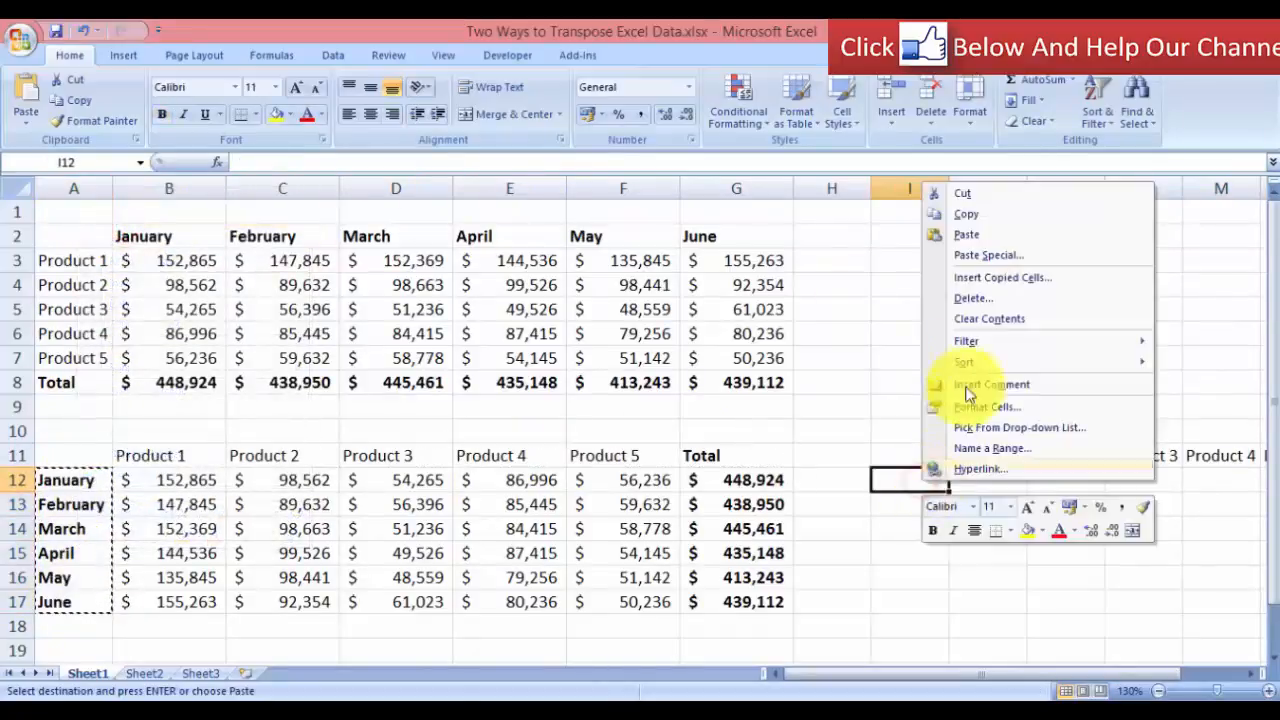
{"action": "left_click", "coordinate": [969, 228]}
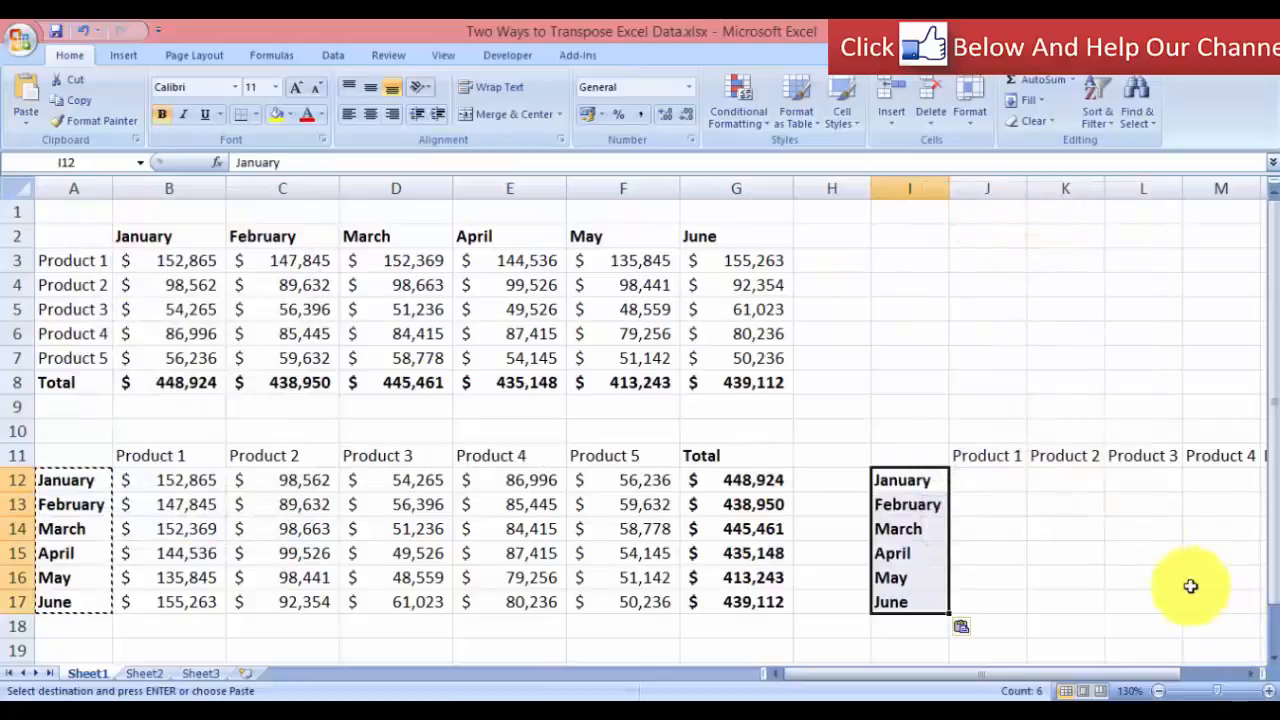
Compare the original table's rows and columns with the empty grid framed by the new product and month labels.
{"action": "left_click", "coordinate": [1221, 577]}
{"action": "left_click", "coordinate": [1250, 673]}
{"action": "left_click", "coordinate": [1250, 673]}
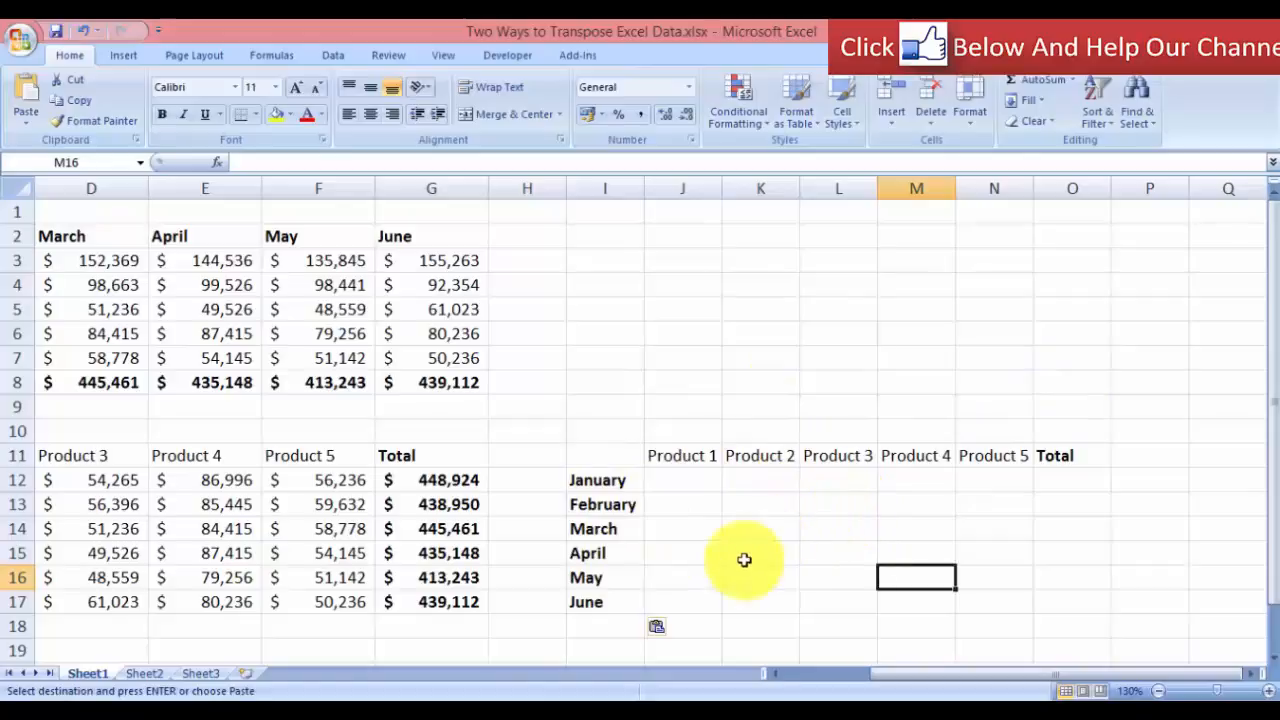
{"action": "left_click_drag", "start_coordinate": [870, 673], "coordinate": [800, 672]}
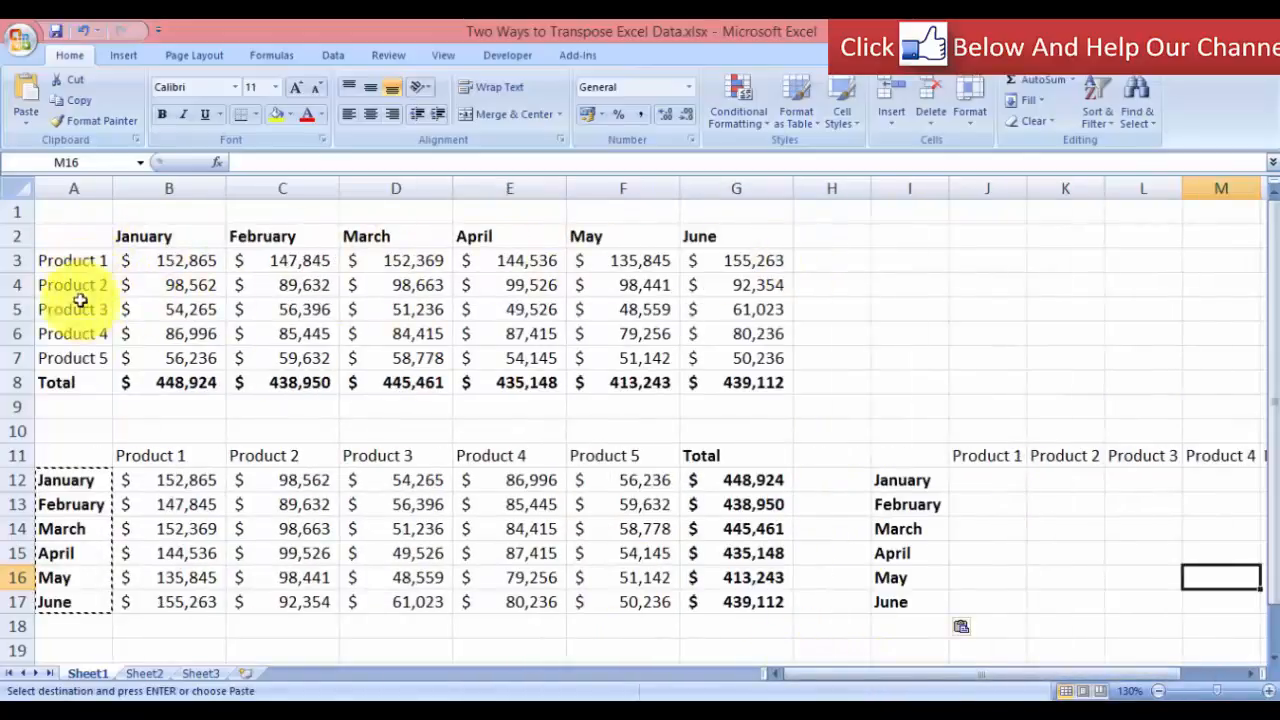
{"action": "left_click_drag", "start_coordinate": [943, 677], "coordinate": [1035, 679]}
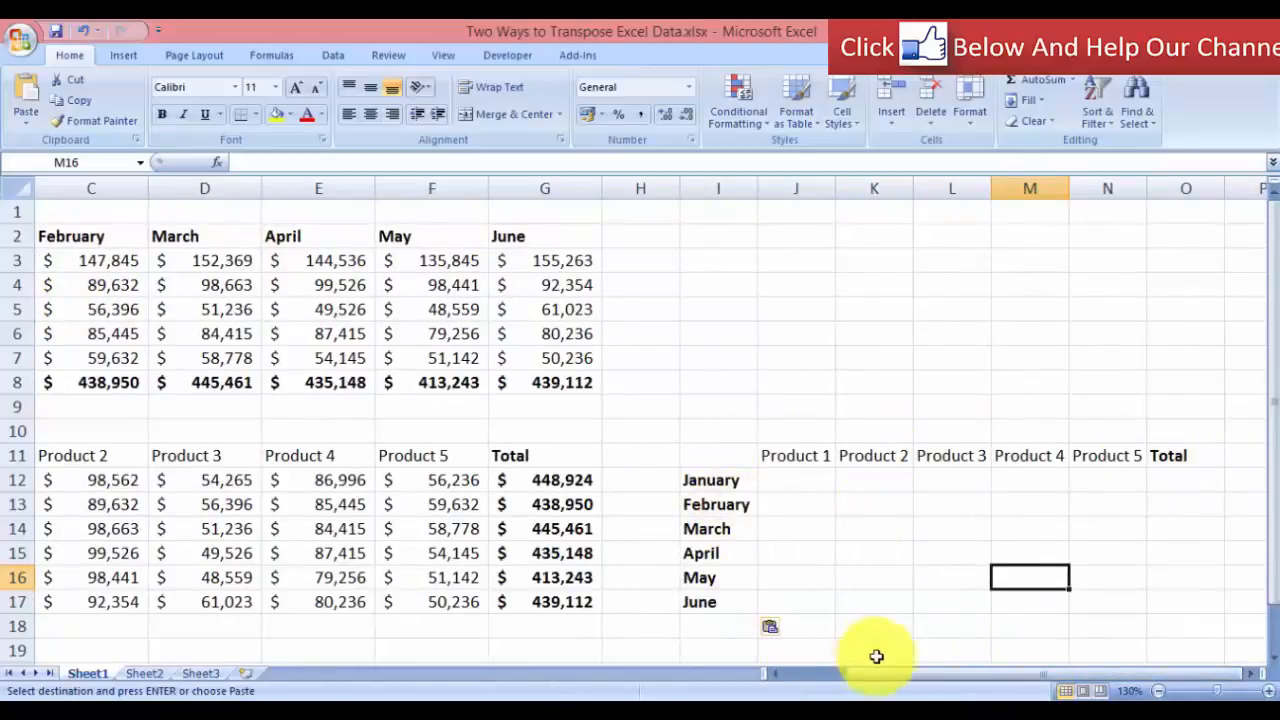
{"action": "left_click_drag", "start_coordinate": [891, 680], "coordinate": [829, 677]}
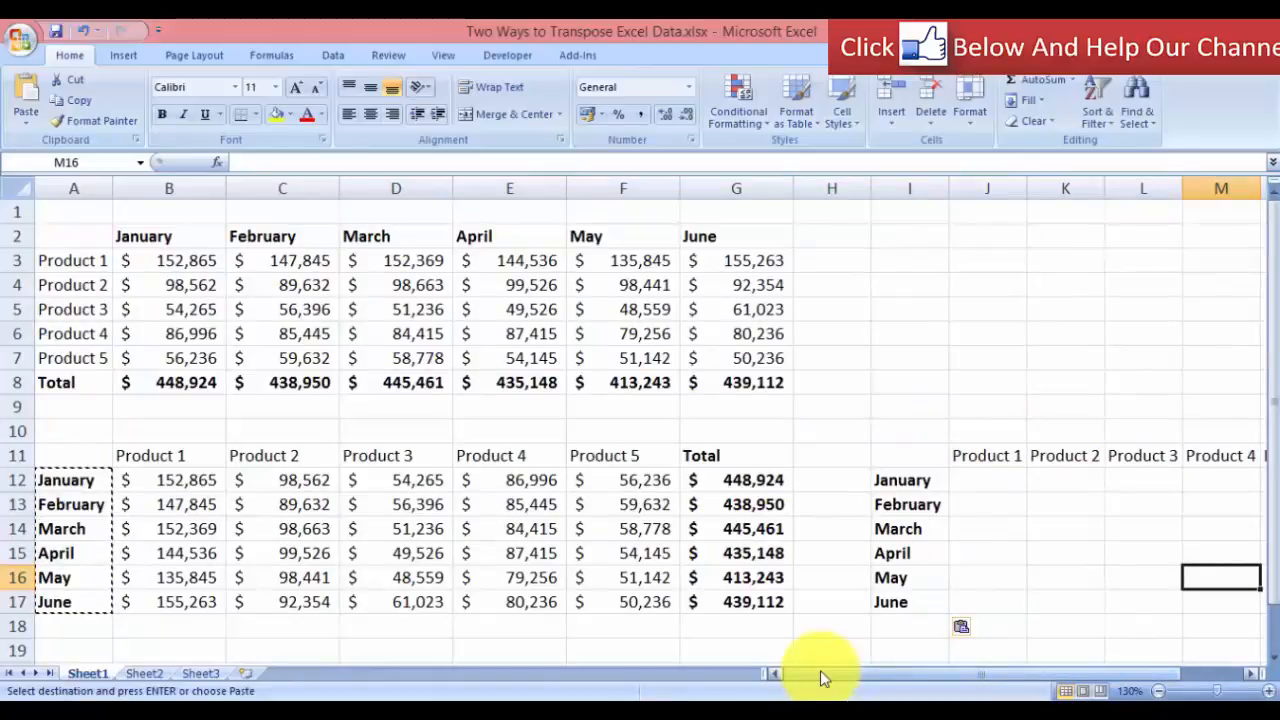
{"action": "left_click_drag", "start_coordinate": [981, 677], "coordinate": [1085, 678]}
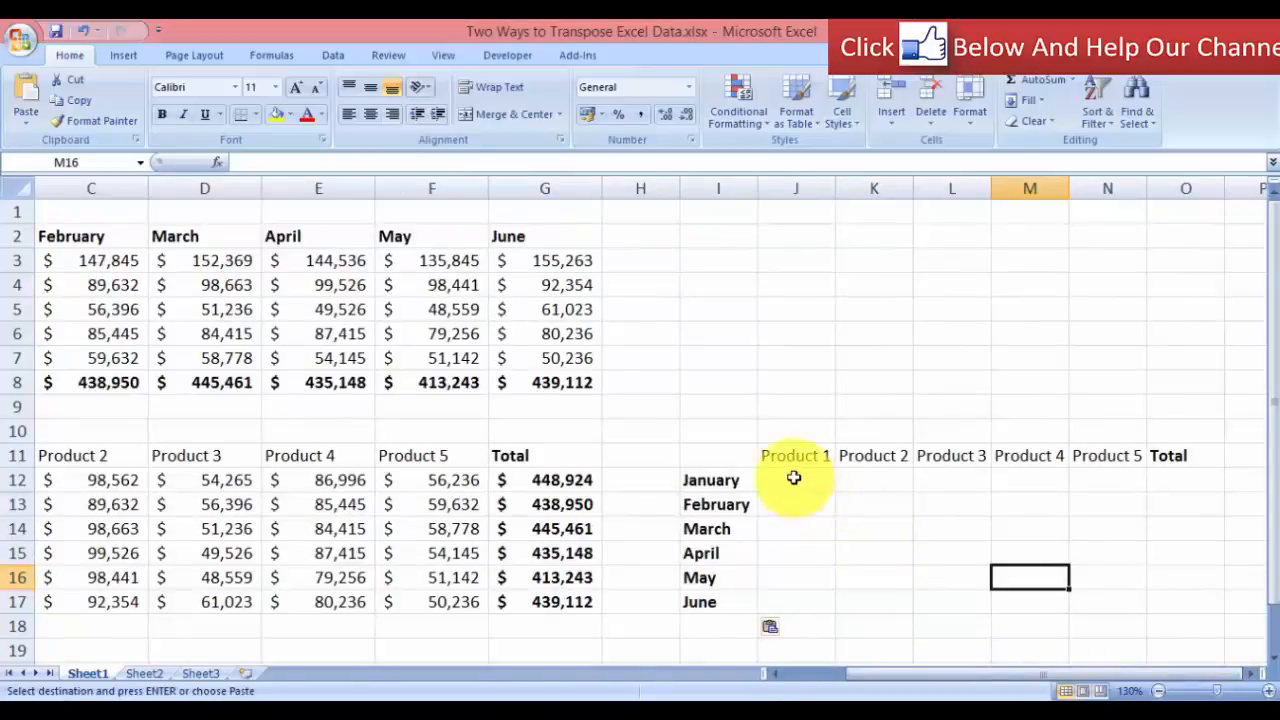
Fill the empty grid J12:O17 with the array formula =TRANSPOSE(B3:G8), entered across the whole range at once.
{"action": "left_click_drag", "start_coordinate": [794, 478], "coordinate": [1171, 604]}
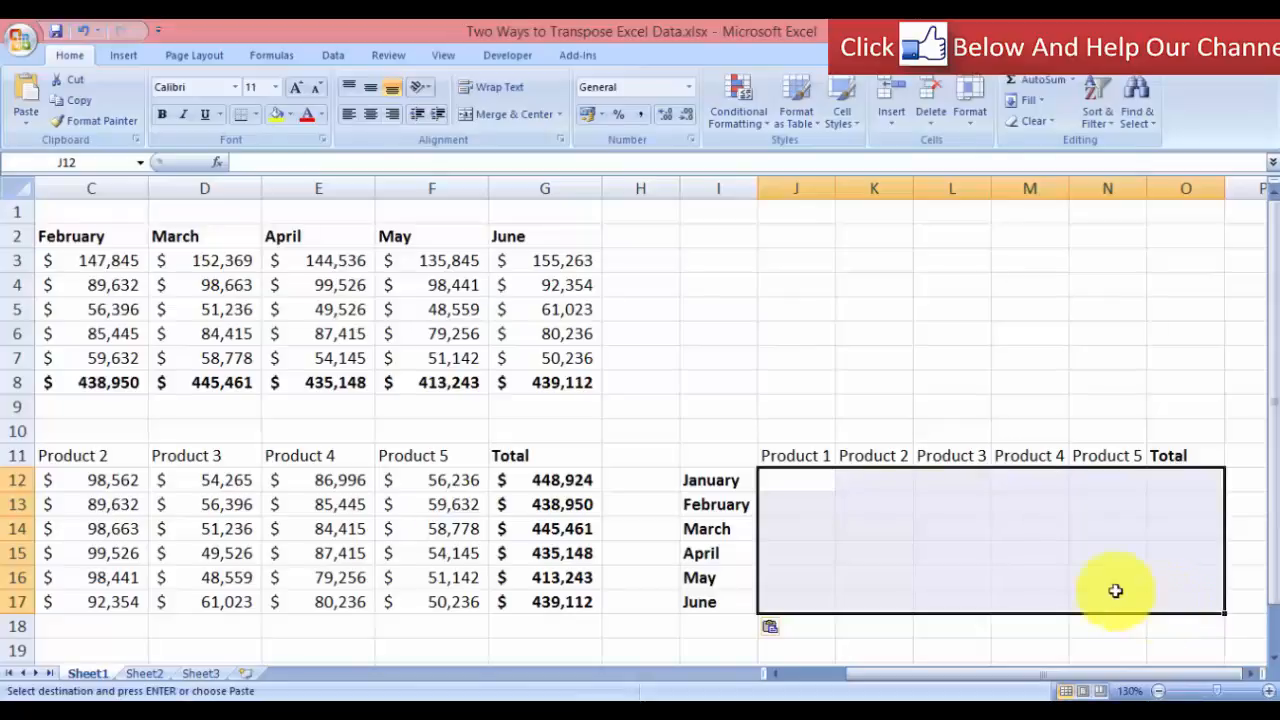
{"action": "left_click", "coordinate": [805, 483]}
{"action": "left_click_drag", "start_coordinate": [805, 483], "coordinate": [1184, 590]}
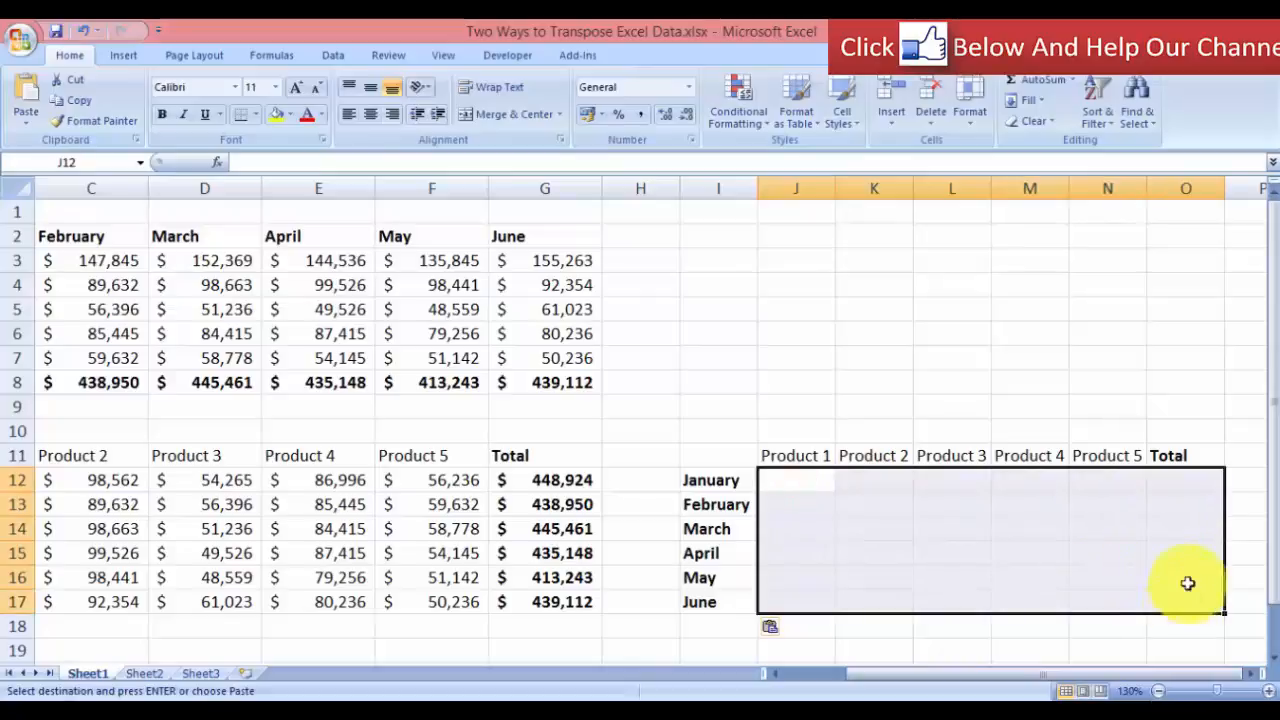
{"action": "type", "text": "="}
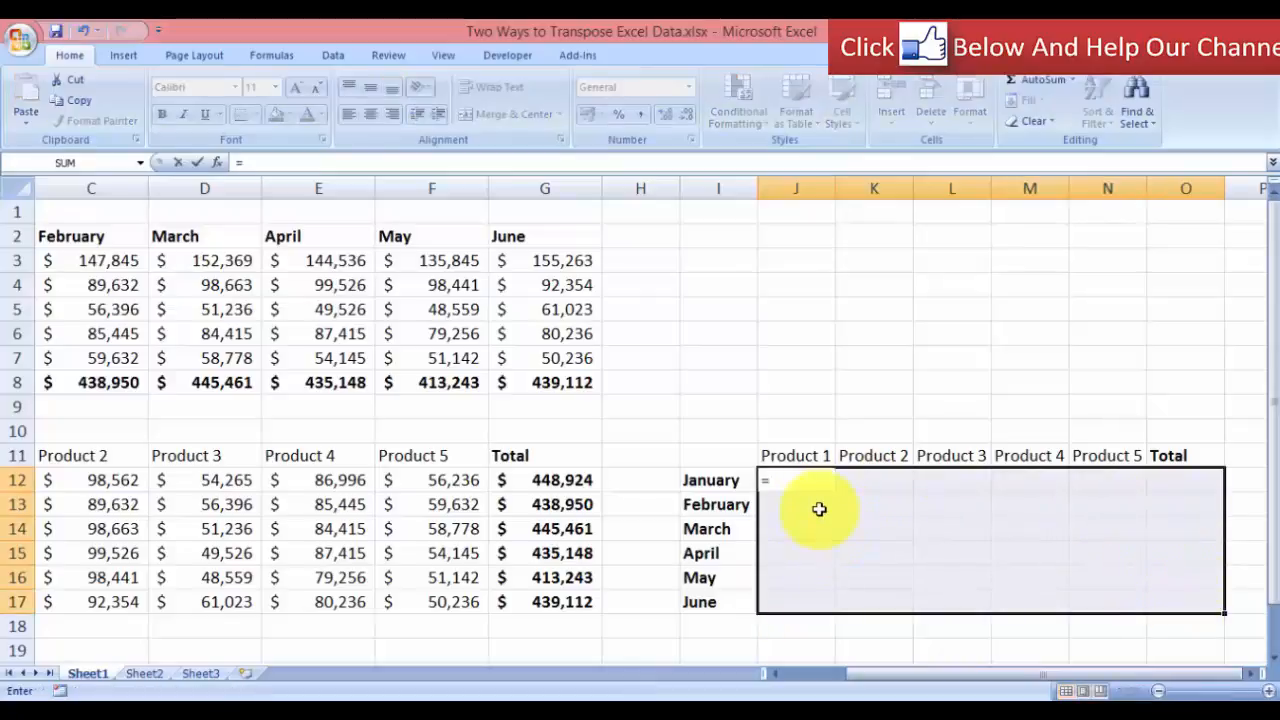
{"action": "type", "text": "tr"}
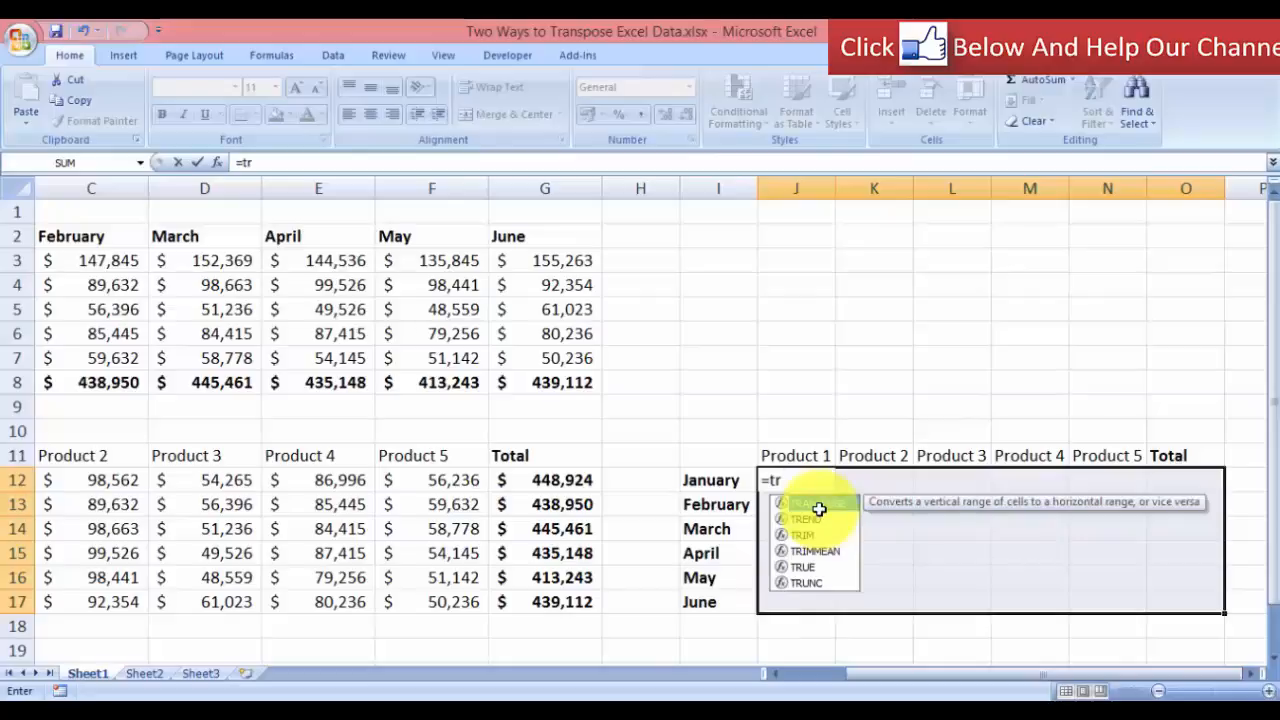
{"action": "double_click", "coordinate": [819, 505]}
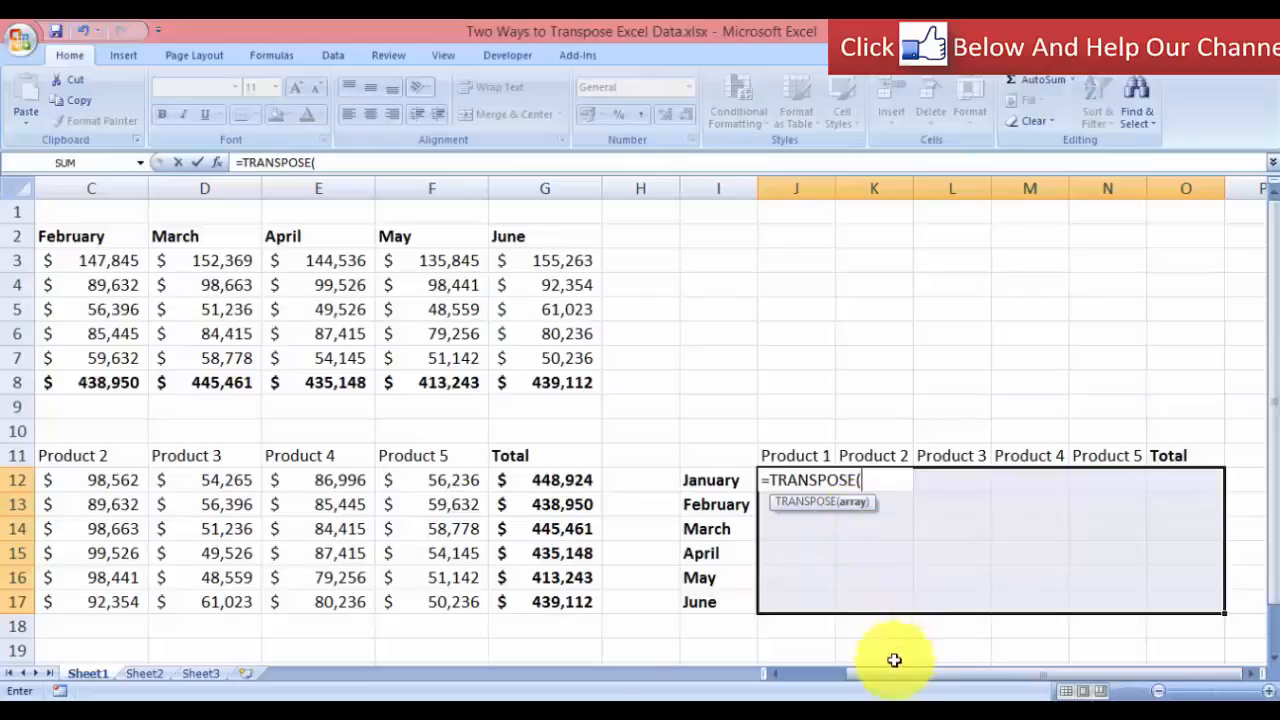
{"action": "left_click_drag", "start_coordinate": [886, 672], "coordinate": [843, 677]}
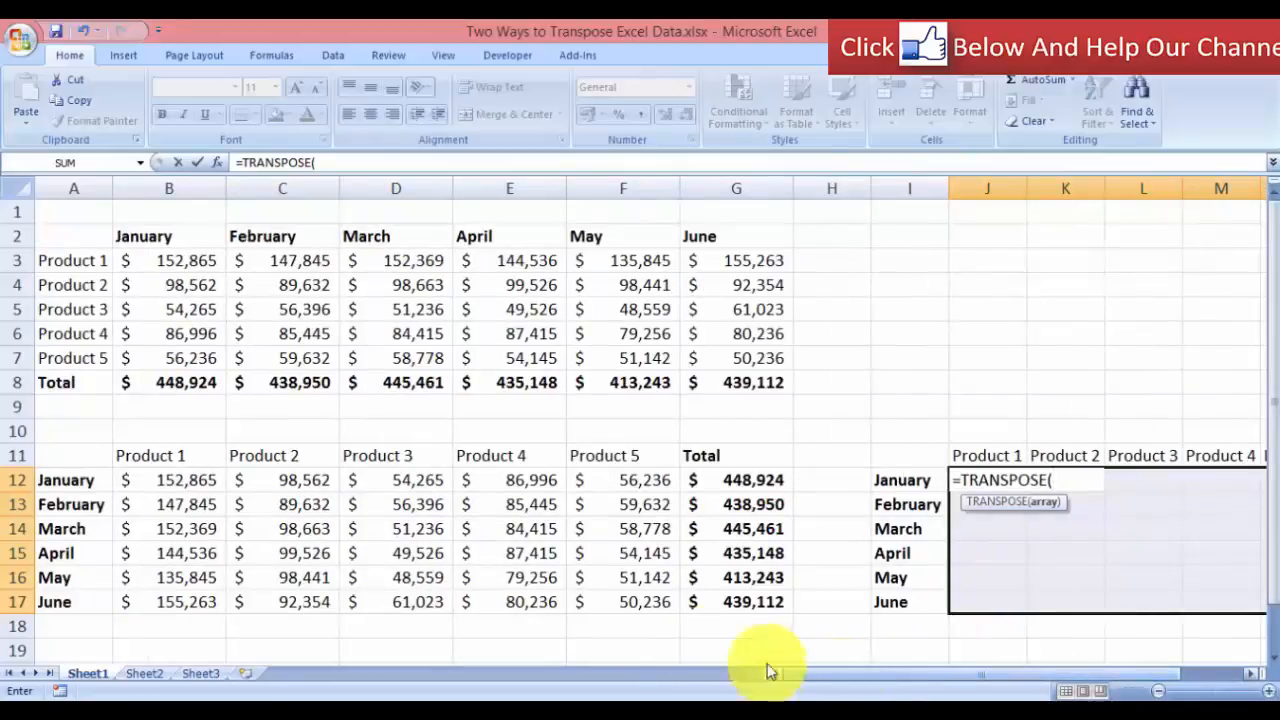
{"action": "left_click_drag", "start_coordinate": [162, 260], "coordinate": [717, 380]}
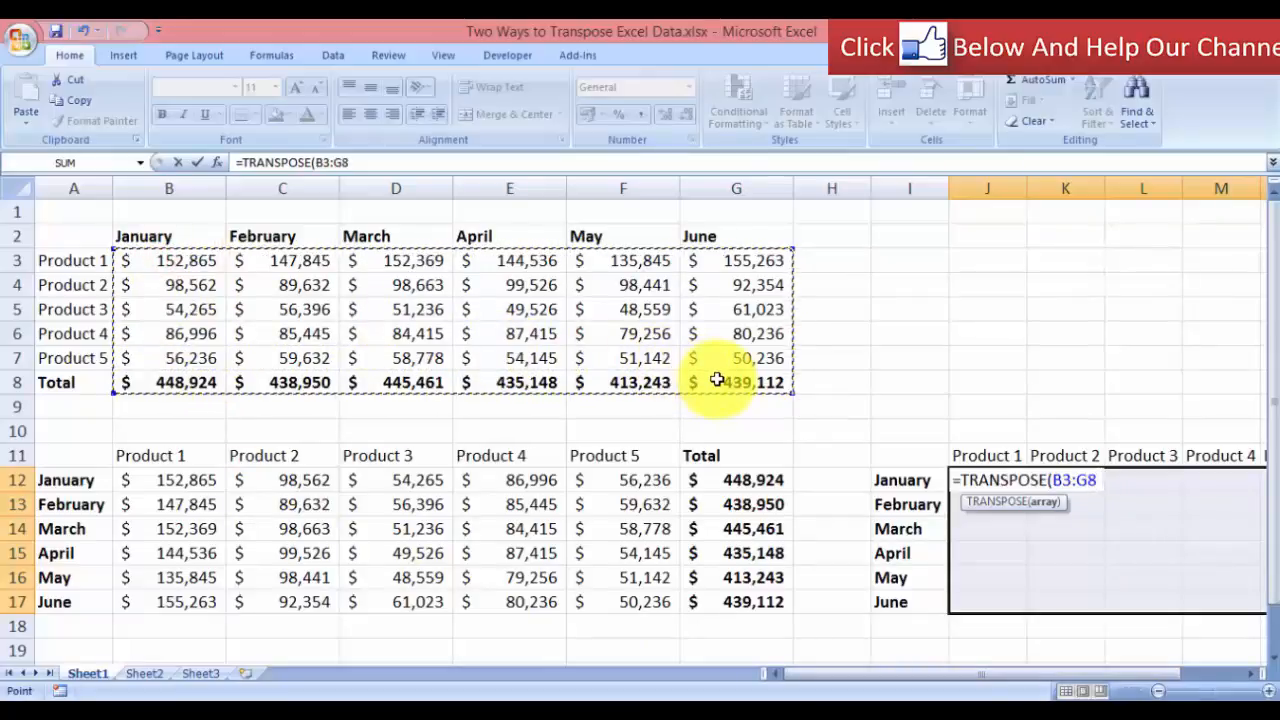
{"action": "left_click_drag", "start_coordinate": [1034, 680], "coordinate": [1109, 680]}
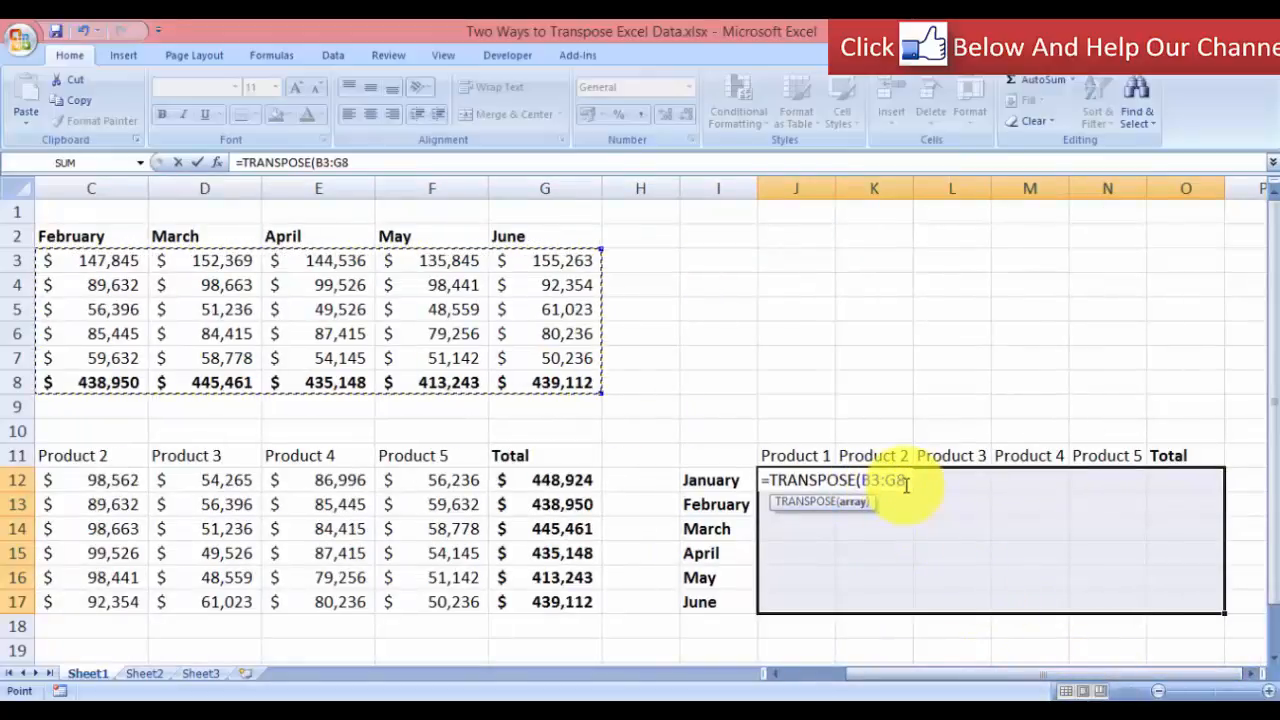
{"action": "type", "text": ")"}
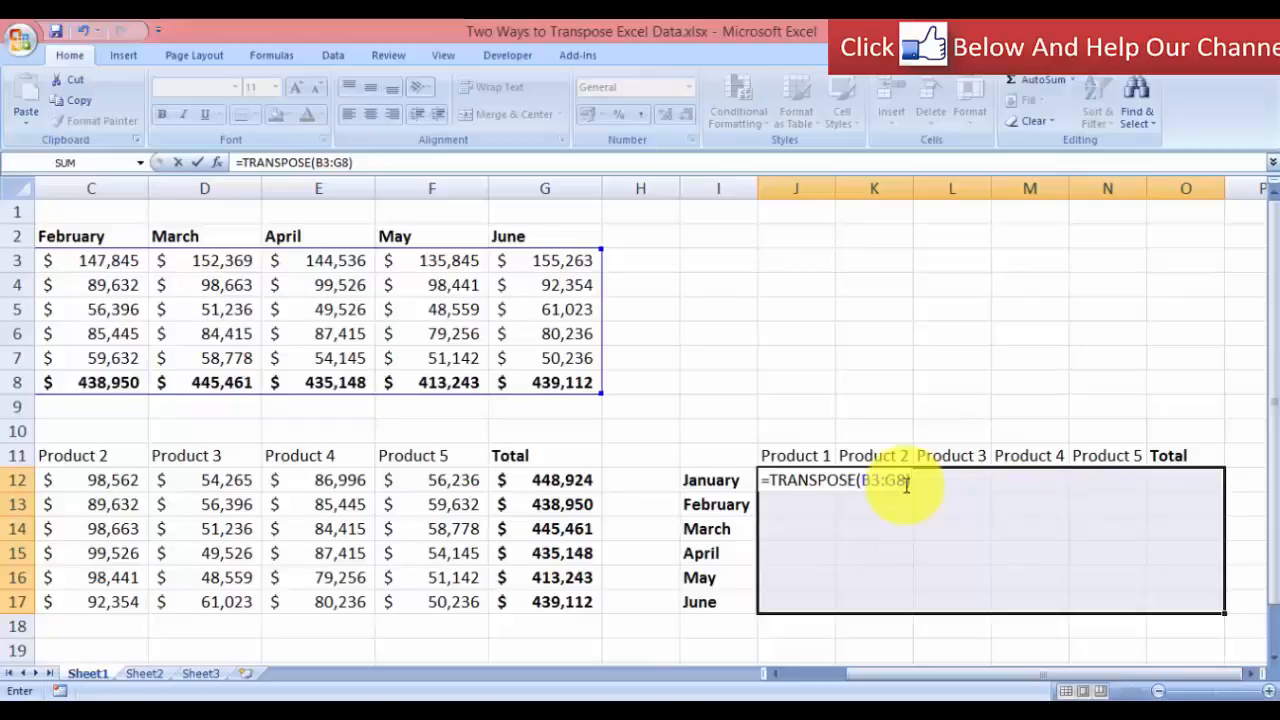
{"action": "key", "text": "ctrl+shift+Return"}
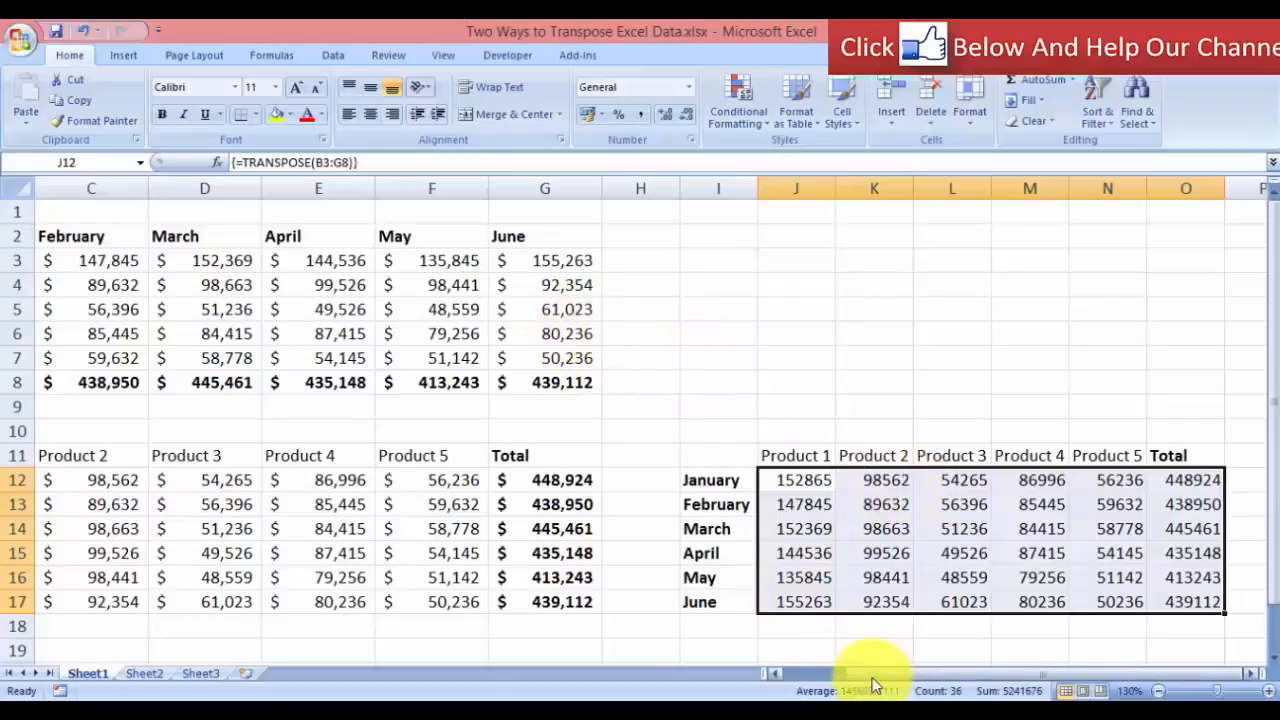
Compare the formula-based table with the original data, and widen column N slightly.
{"action": "left_click_drag", "start_coordinate": [871, 680], "coordinate": [808, 677]}
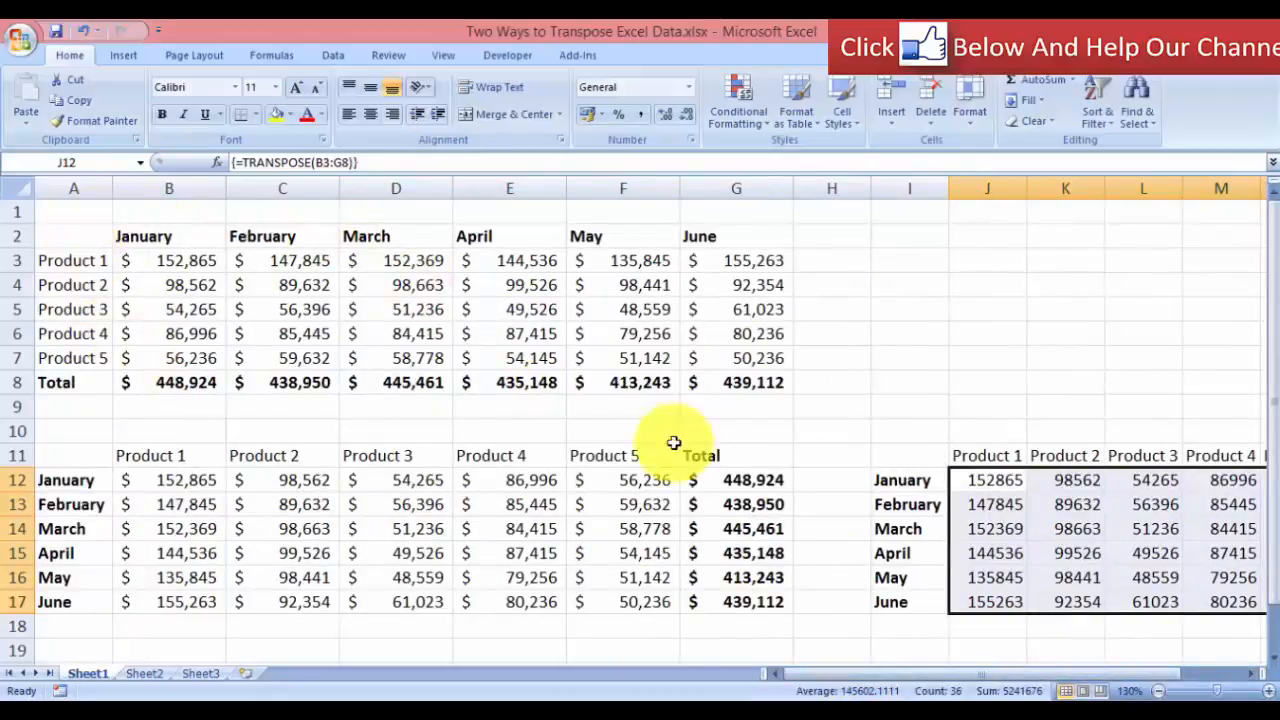
{"action": "left_click_drag", "start_coordinate": [890, 684], "coordinate": [966, 676]}
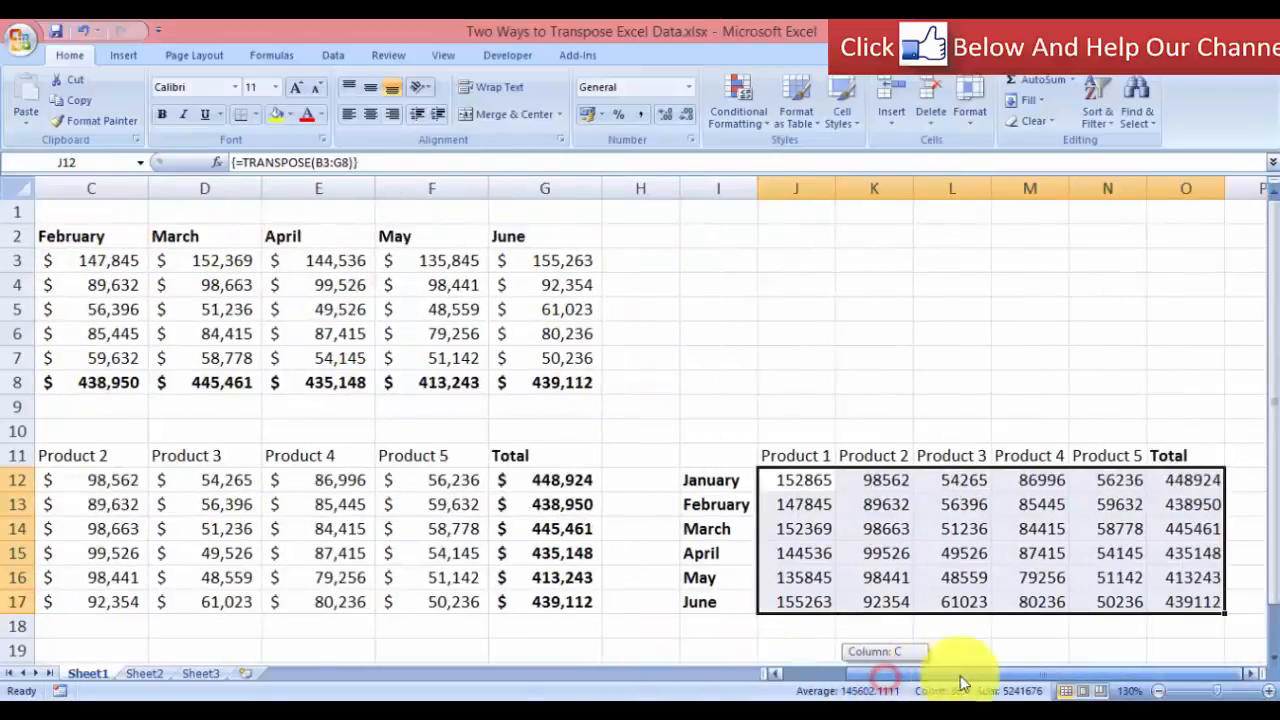
{"action": "left_click", "coordinate": [1182, 528]}
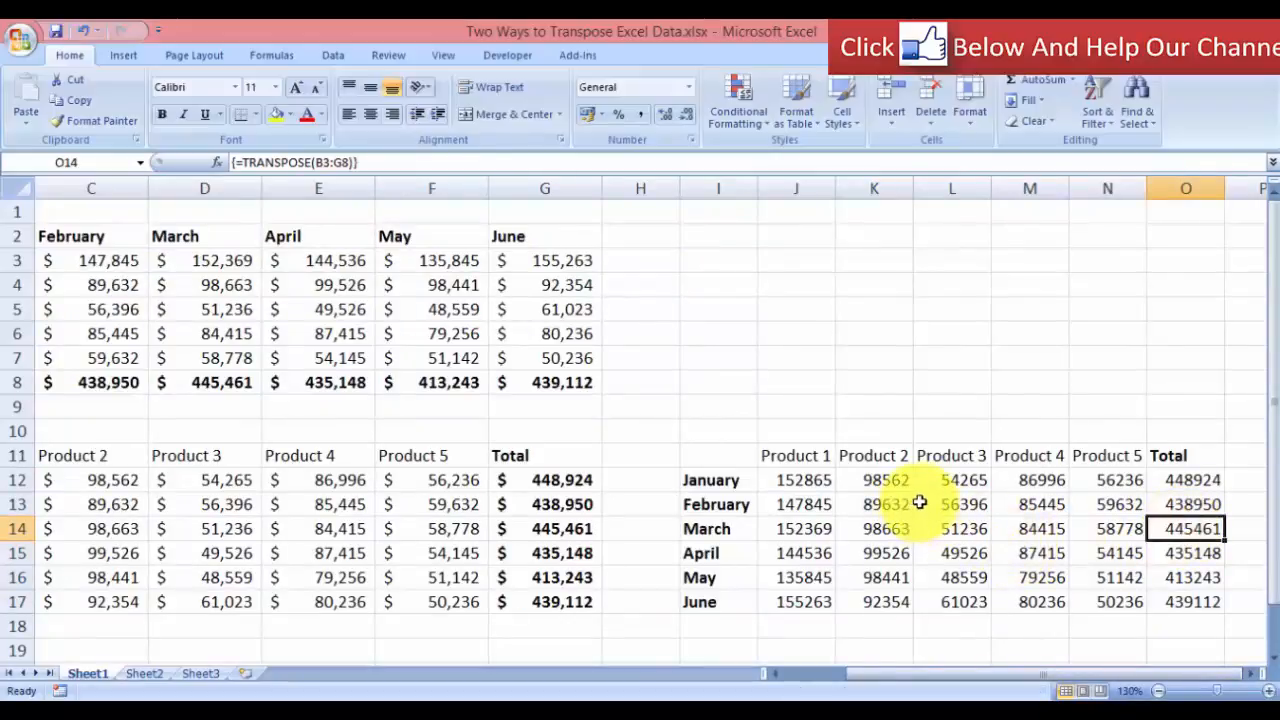
{"action": "left_click_drag", "start_coordinate": [1144, 190], "coordinate": [1161, 193]}
Inspect the TRANSPOSE array formula in cells J12 and L14 and the source range it references, leaving the cells unedited.
{"action": "left_click", "coordinate": [814, 481]}
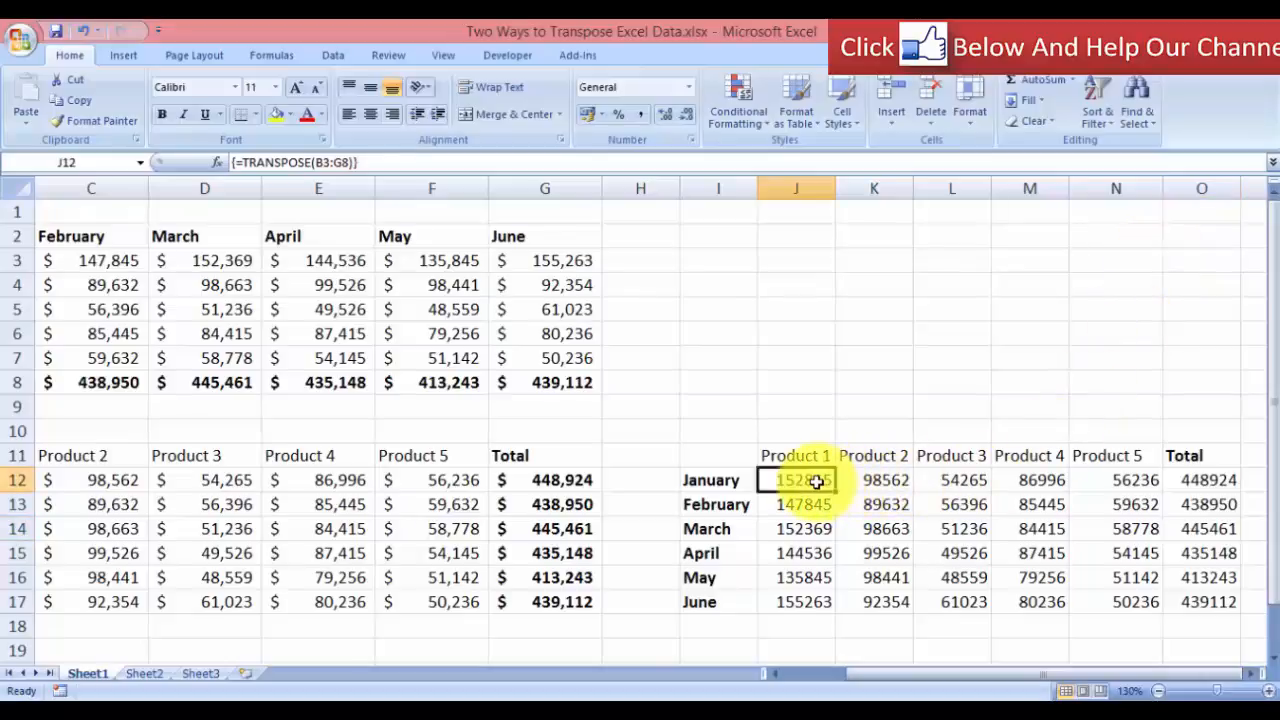
{"action": "double_click", "coordinate": [816, 481]}
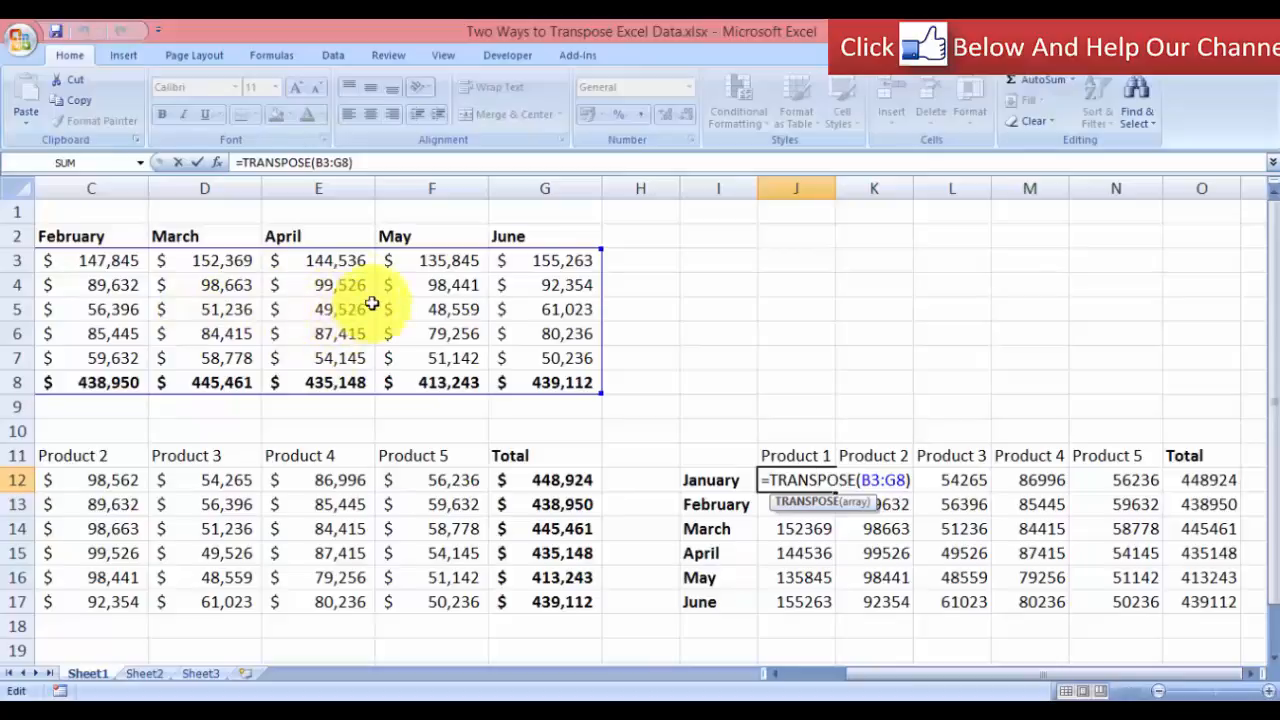
{"action": "key", "text": "Return"}
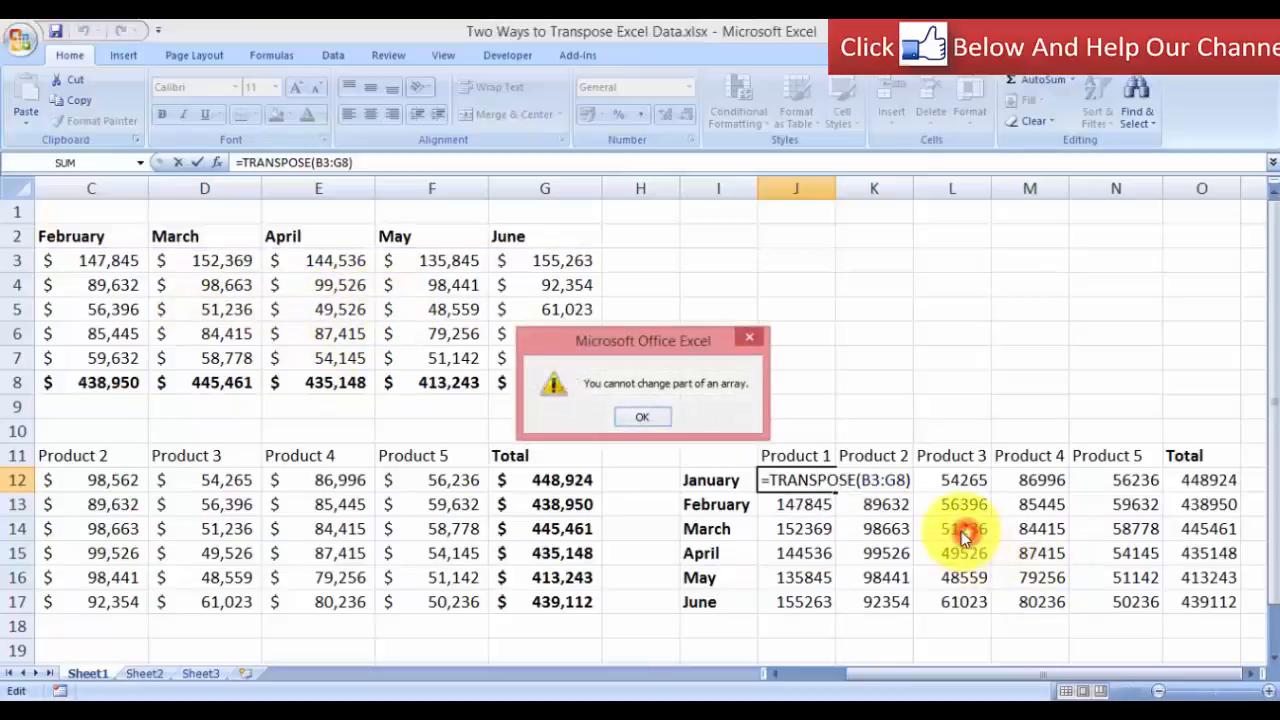
{"action": "left_click", "coordinate": [650, 420]}
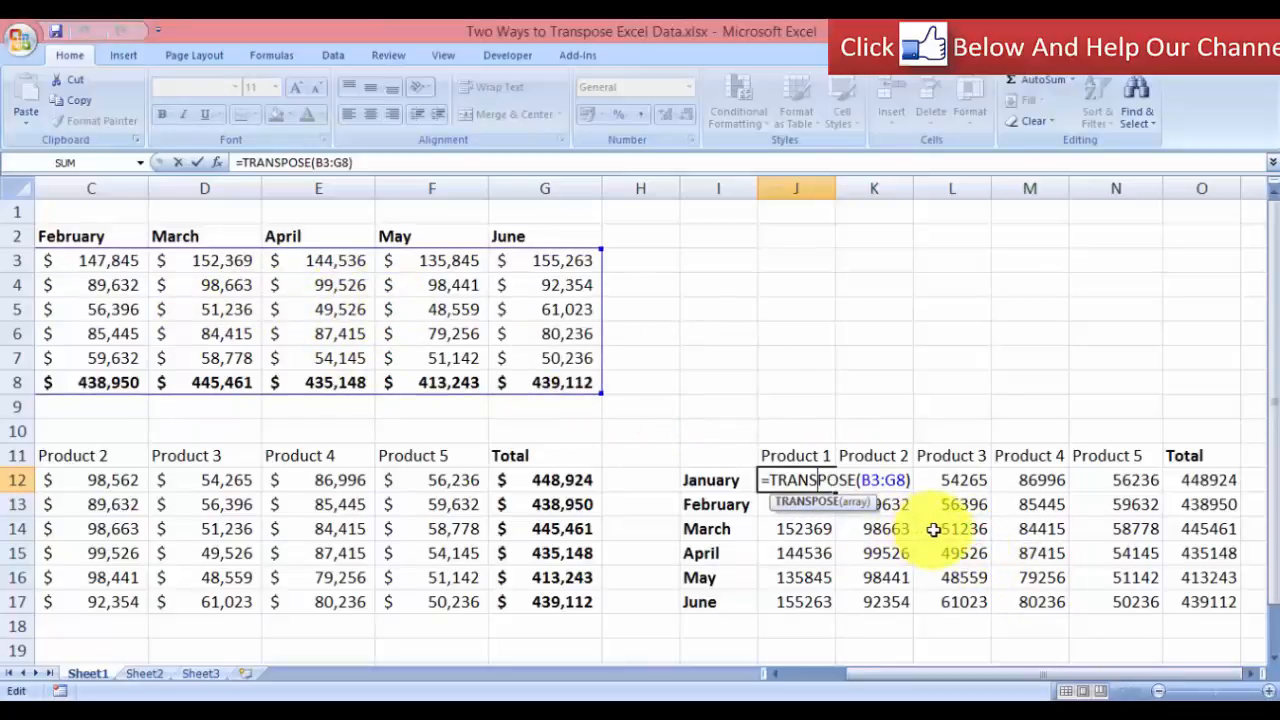
{"action": "key", "text": "Escape"}
{"action": "double_click", "coordinate": [948, 526]}
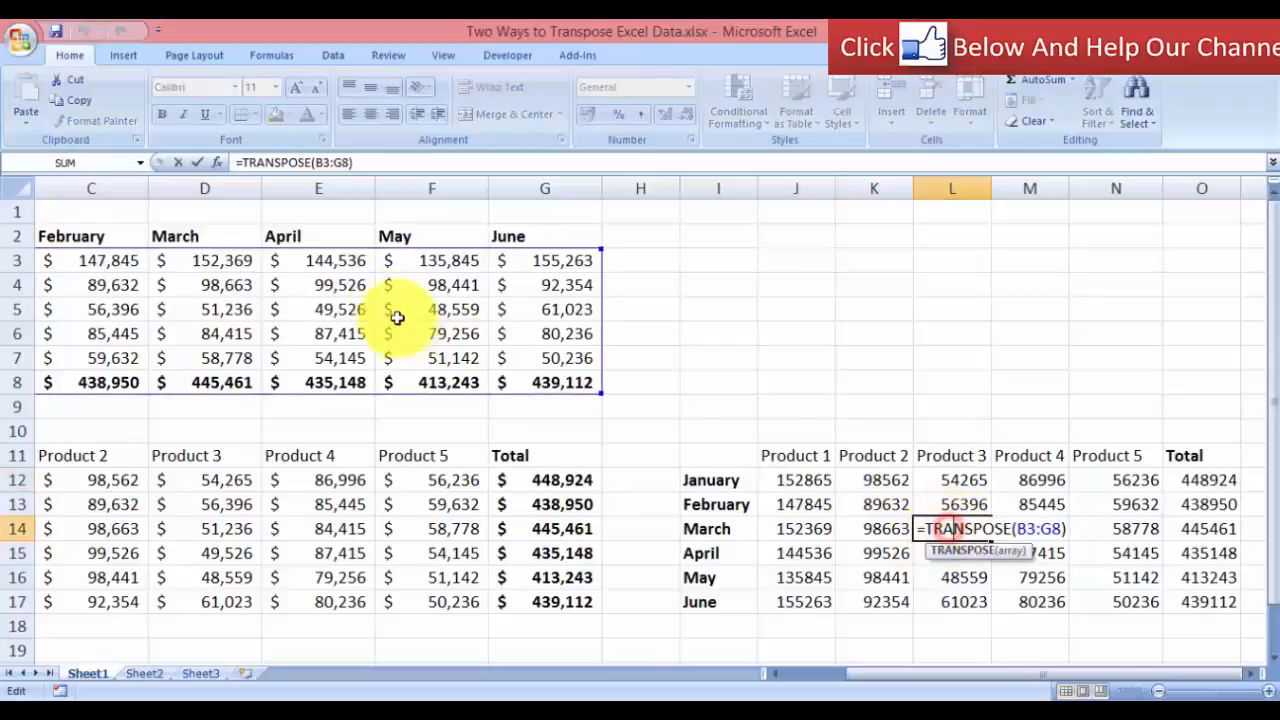
{"action": "key", "text": "Escape"}
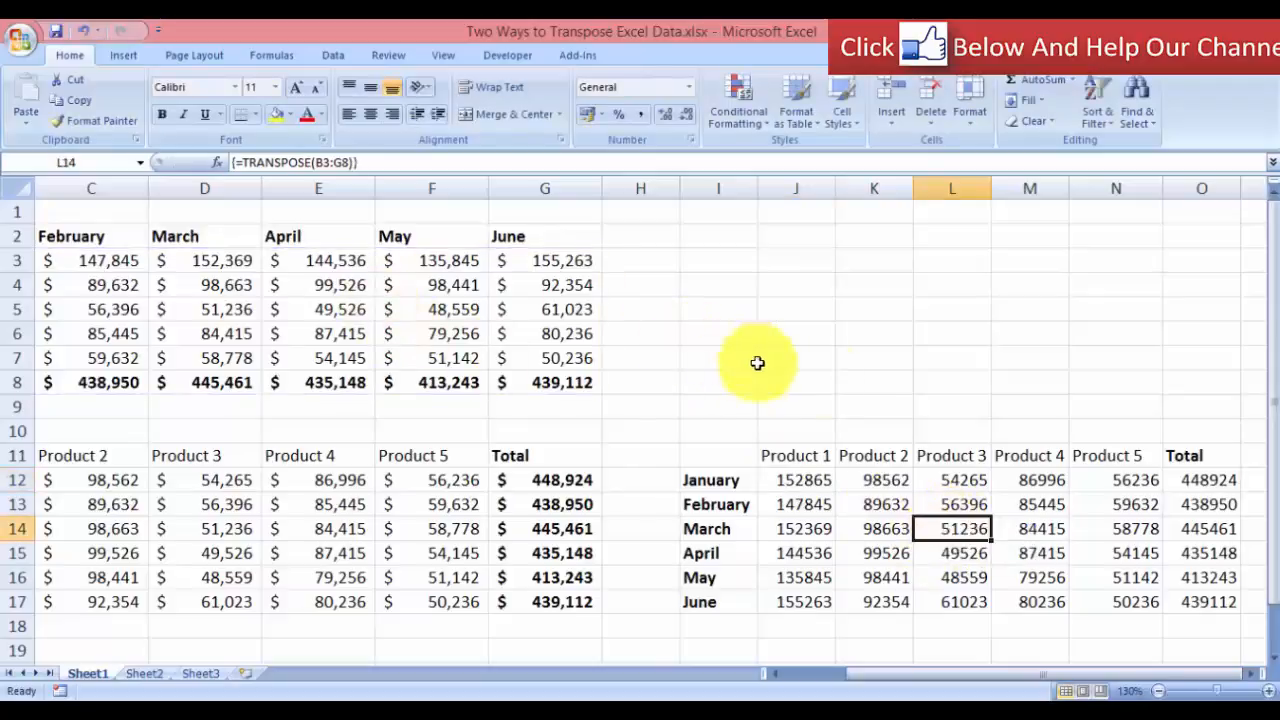
Try to overwrite the January Product 1 value in J12 of the formula-based table with 150000.
{"action": "left_click", "coordinate": [811, 484]}
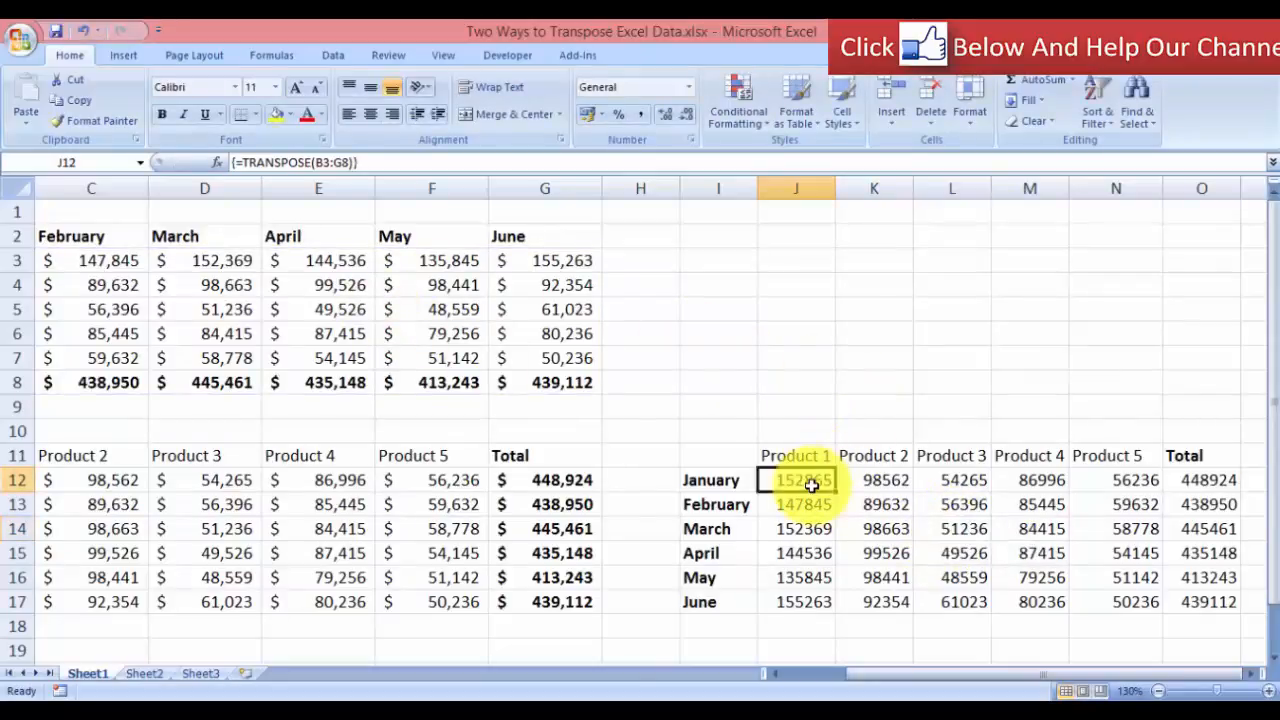
{"action": "double_click", "coordinate": [811, 484]}
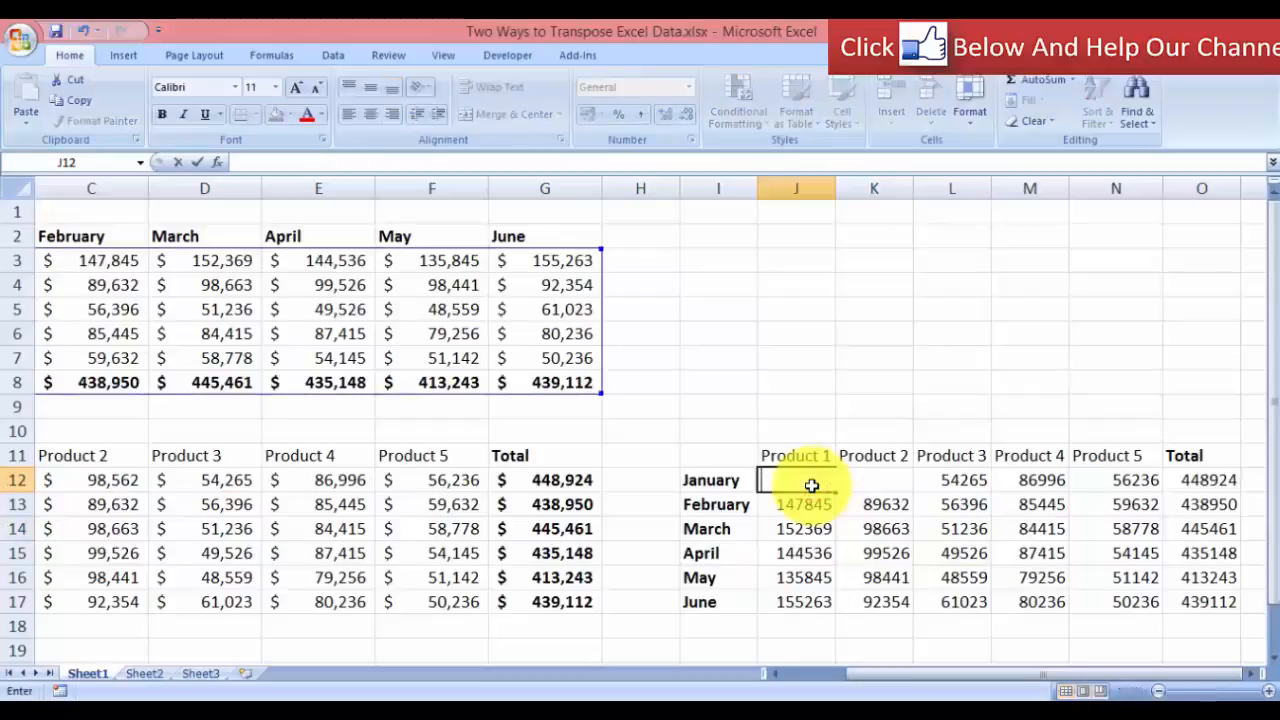
{"action": "type", "text": "150000"}
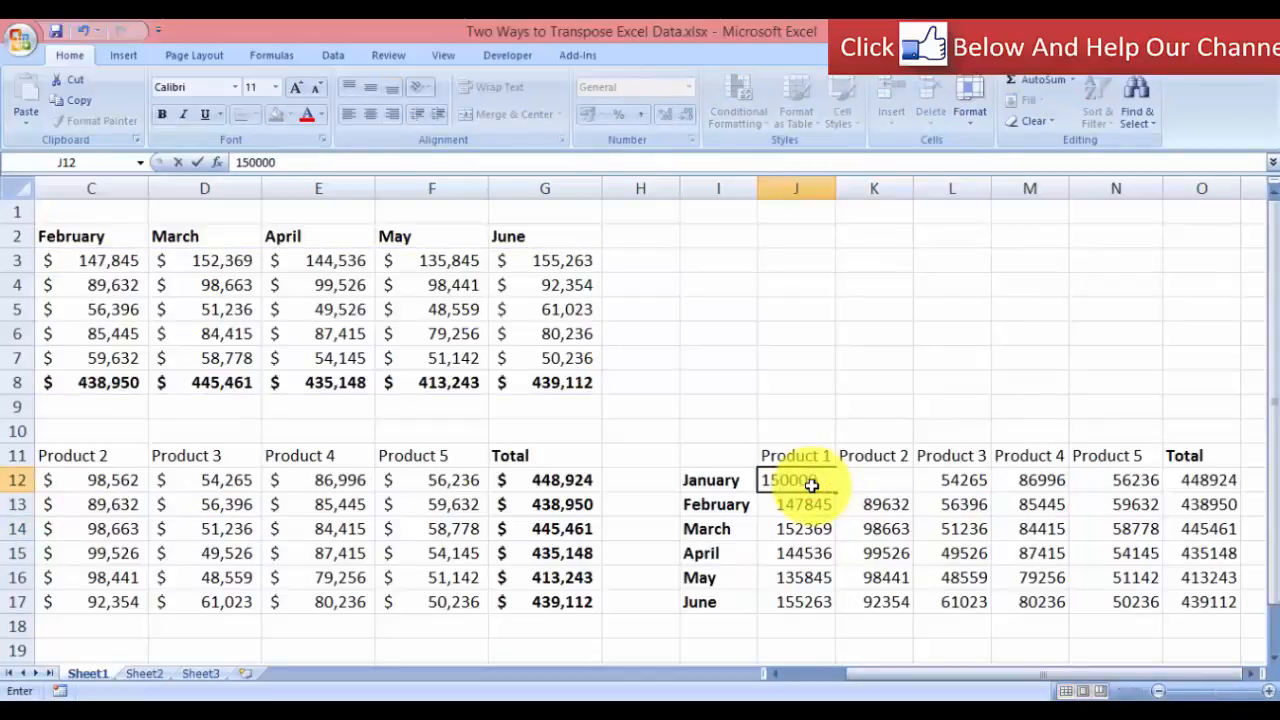
{"action": "key", "text": "Return"}
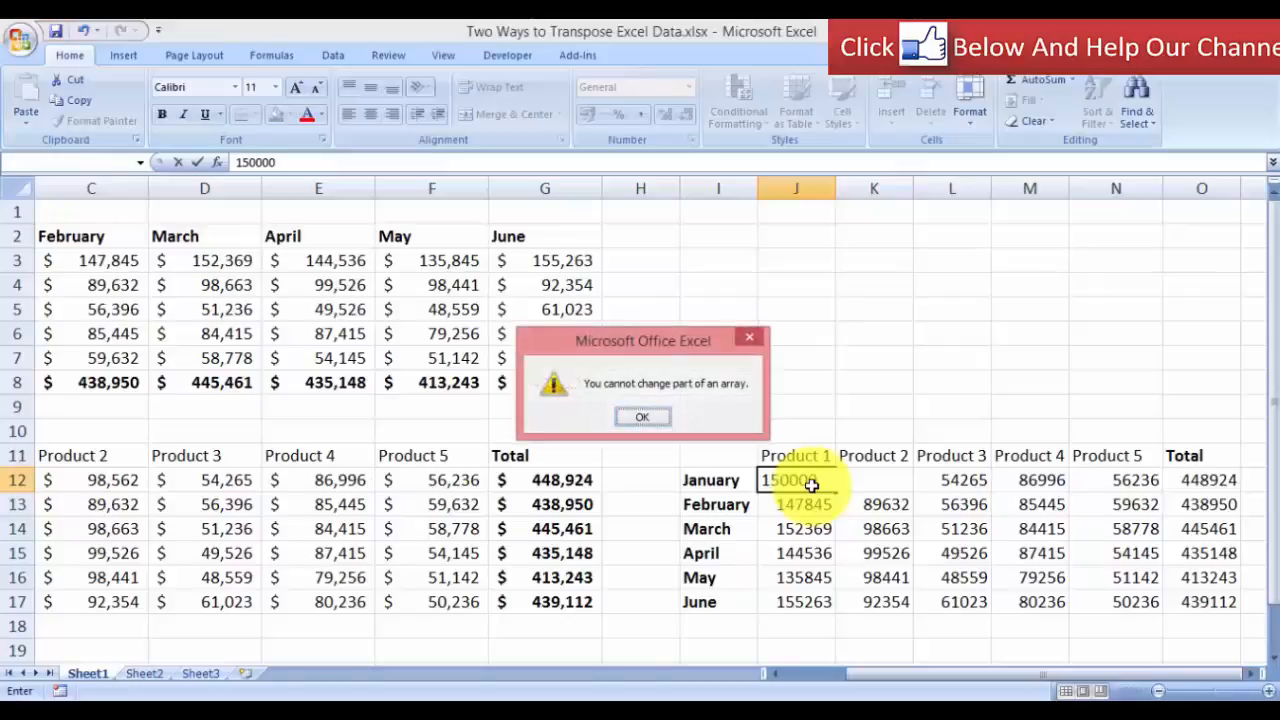
{"action": "left_click", "coordinate": [641, 421]}
{"action": "key", "text": "Escape"}
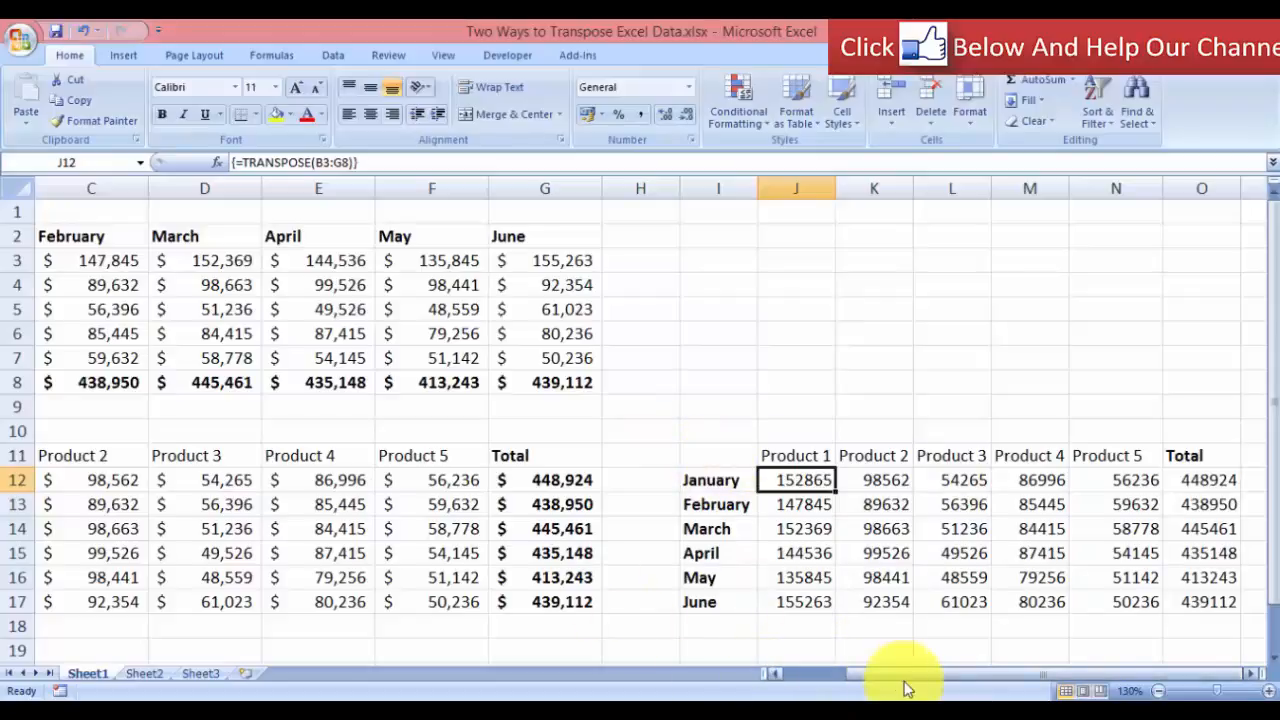
Set January's Product 1 sales in B3 of the original table to 150000 and check the linked transposed table.
{"action": "left_click_drag", "start_coordinate": [905, 686], "coordinate": [771, 677]}
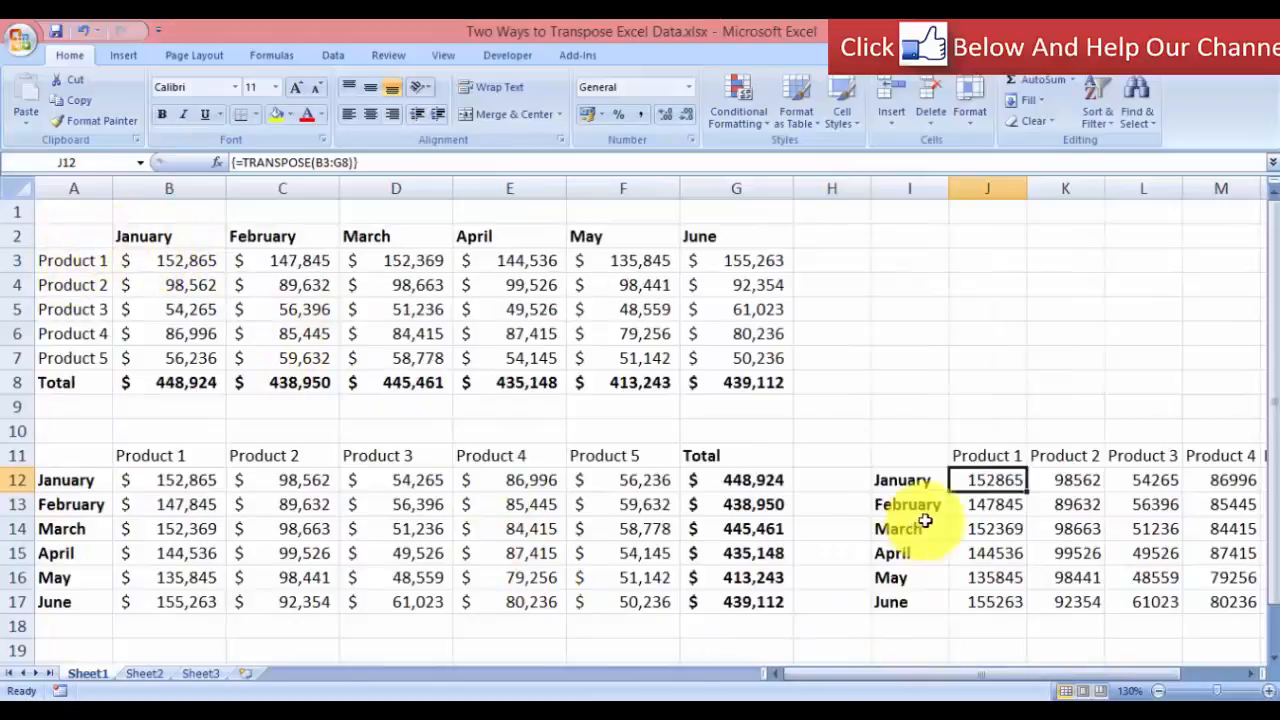
{"action": "left_click", "coordinate": [189, 264]}
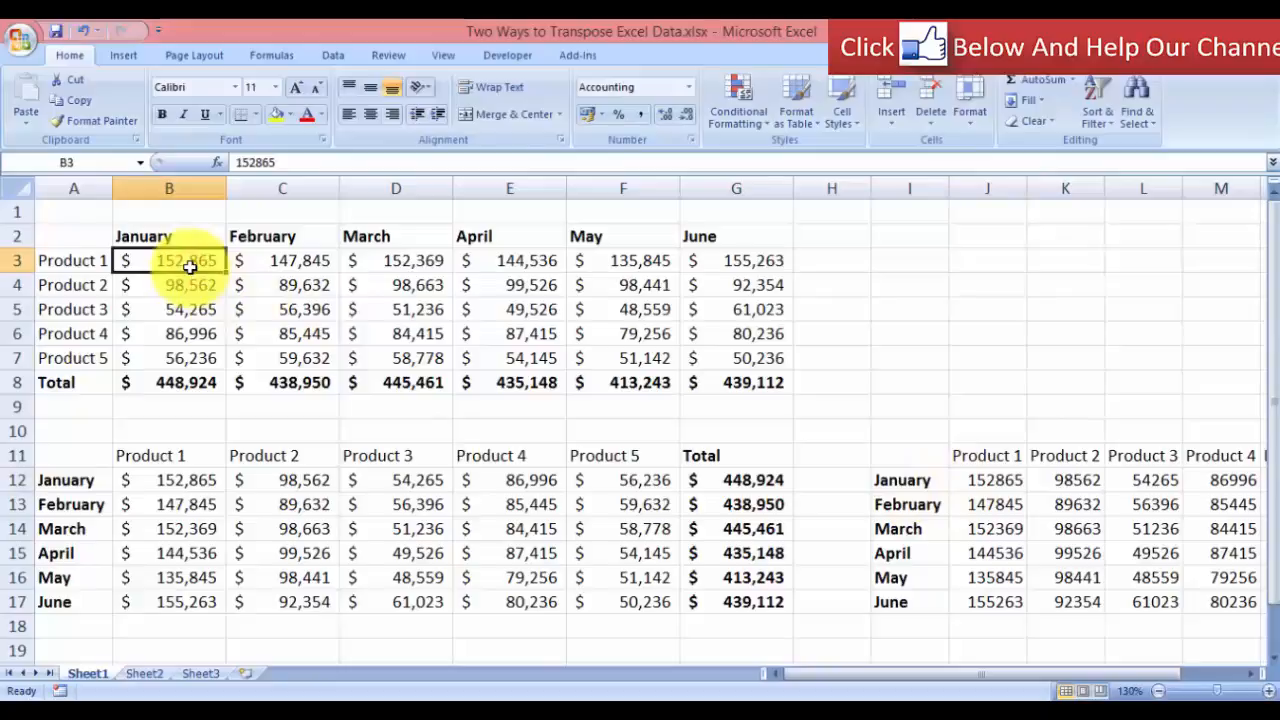
{"action": "type", "text": "152"}
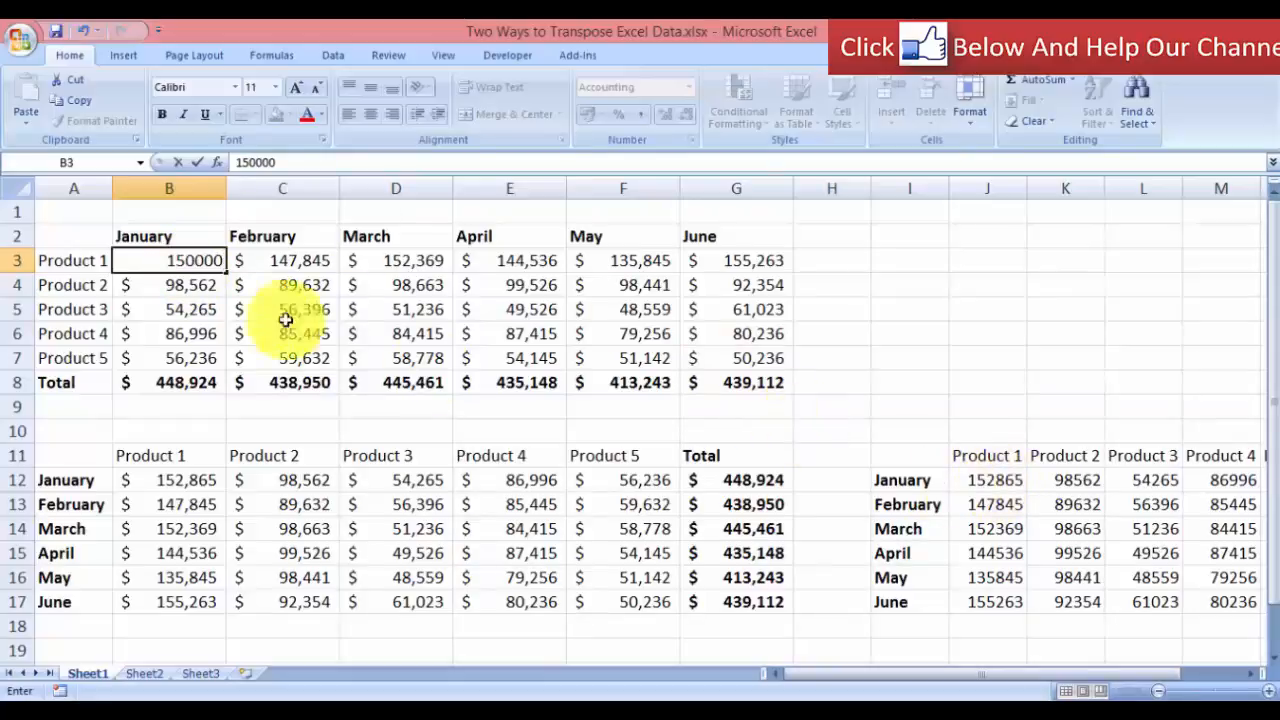
{"action": "key", "text": "Return"}
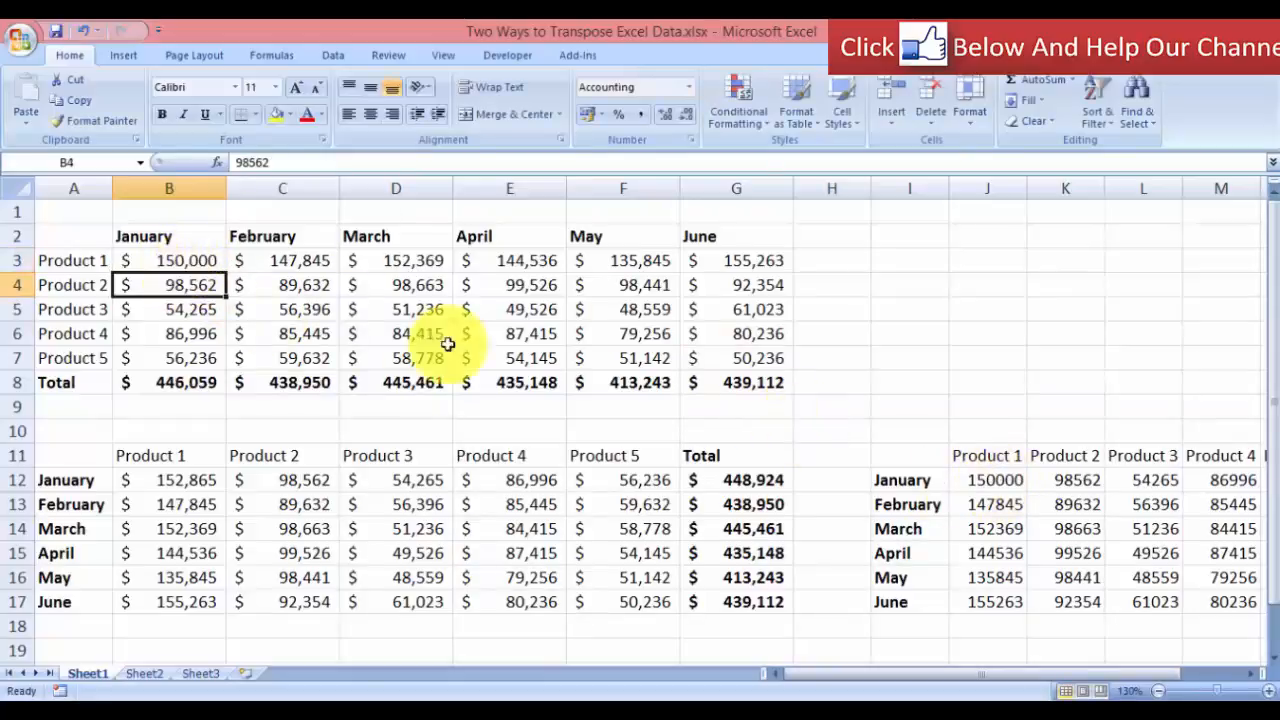
{"action": "left_click", "coordinate": [1015, 482]}
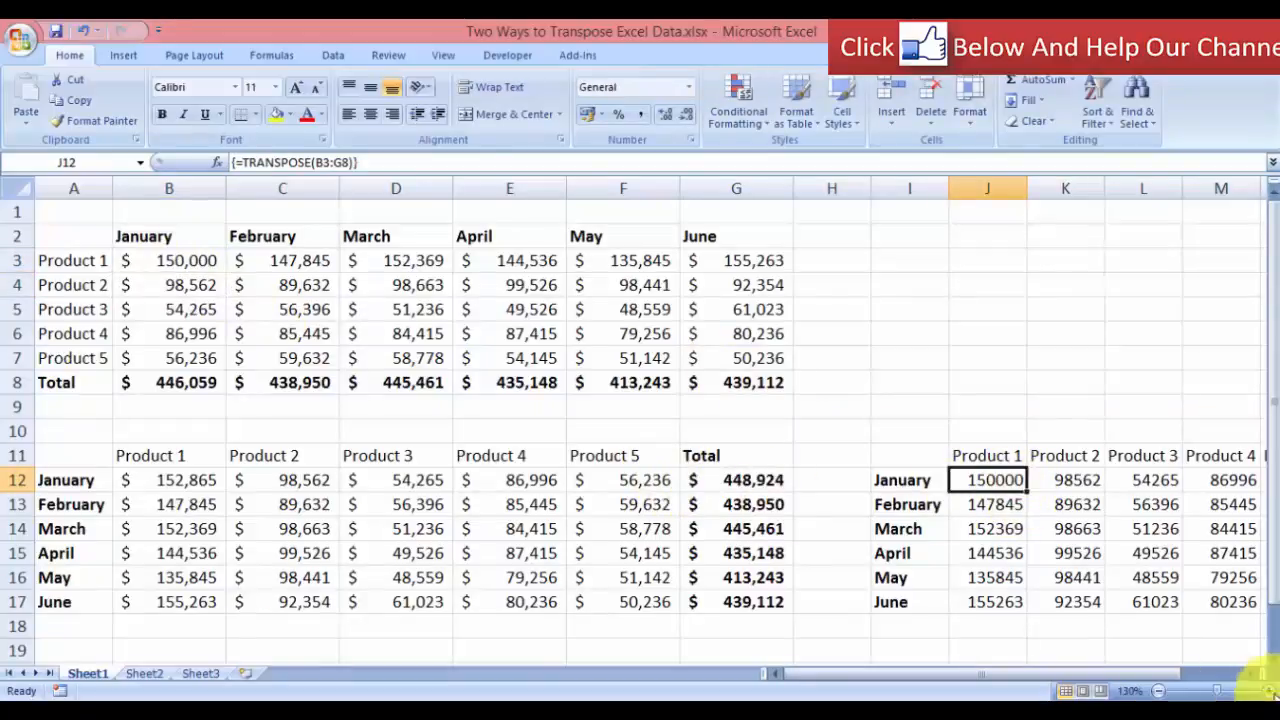
{"action": "left_click", "coordinate": [1253, 674]}
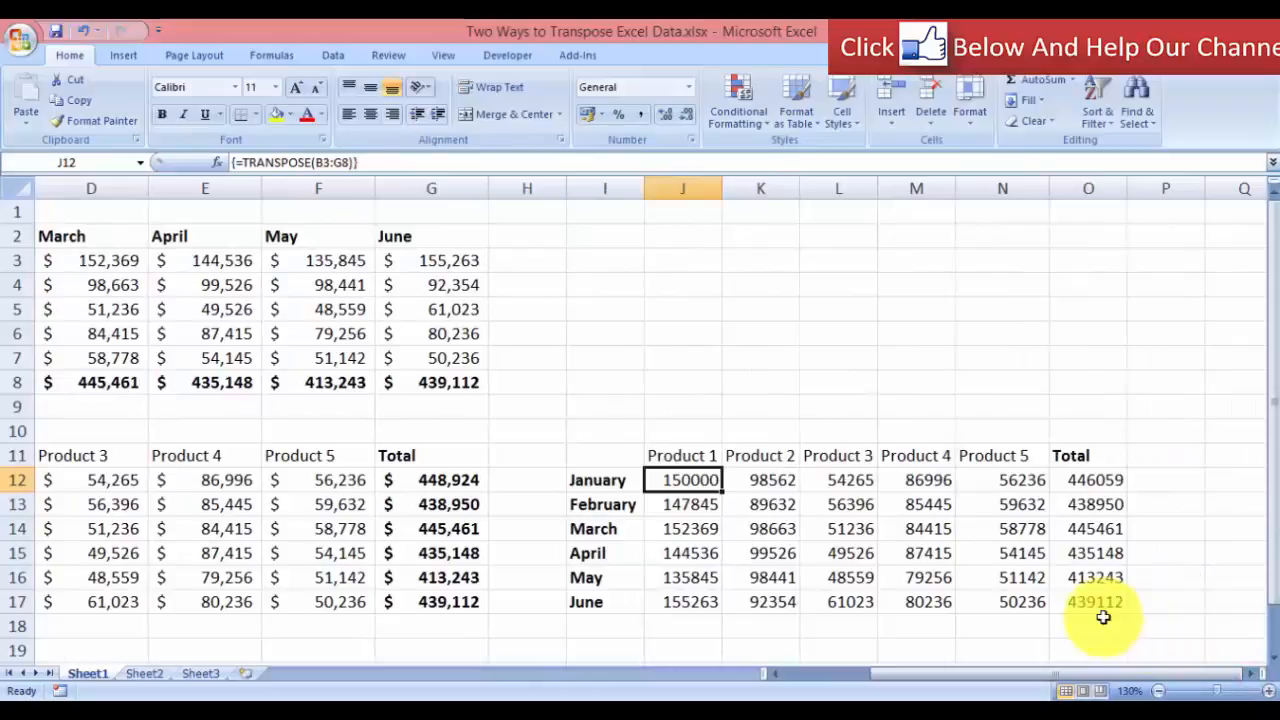
{"action": "left_click", "coordinate": [849, 558]}
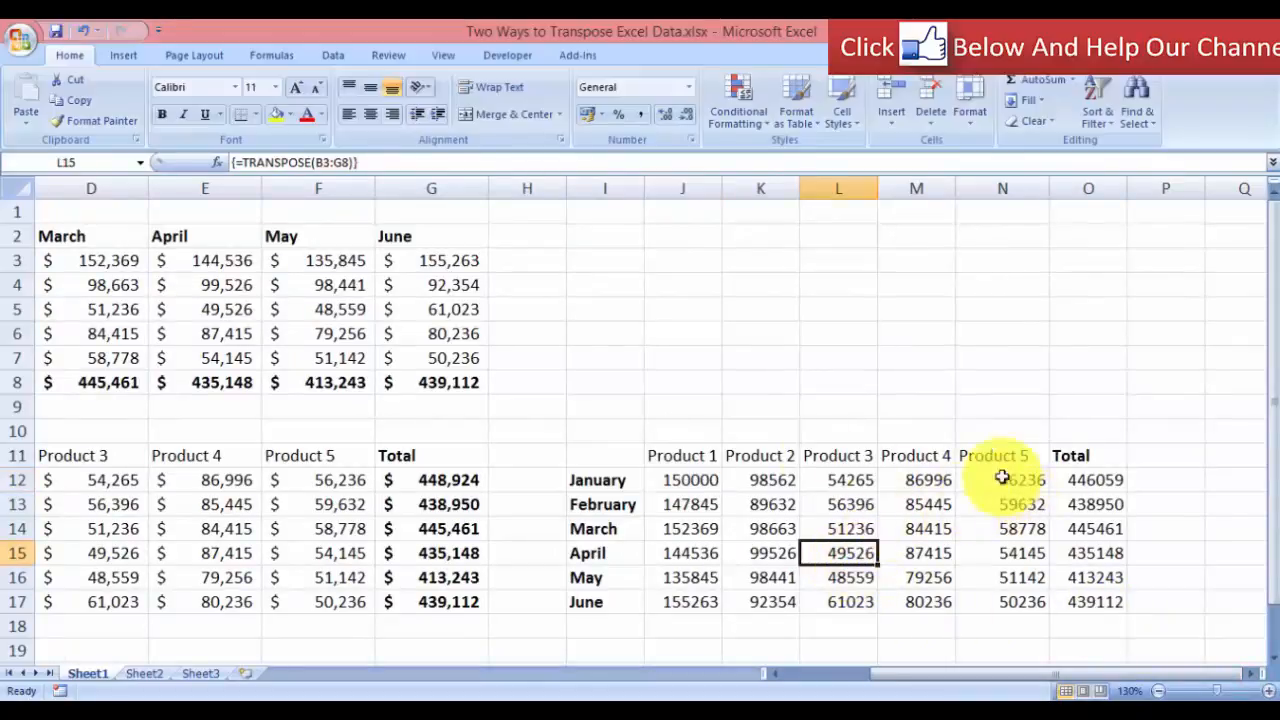
Copy the accounting format of cell F12 onto the formula-based table J12:O17 with Format Painter.
{"action": "left_click", "coordinate": [406, 486]}
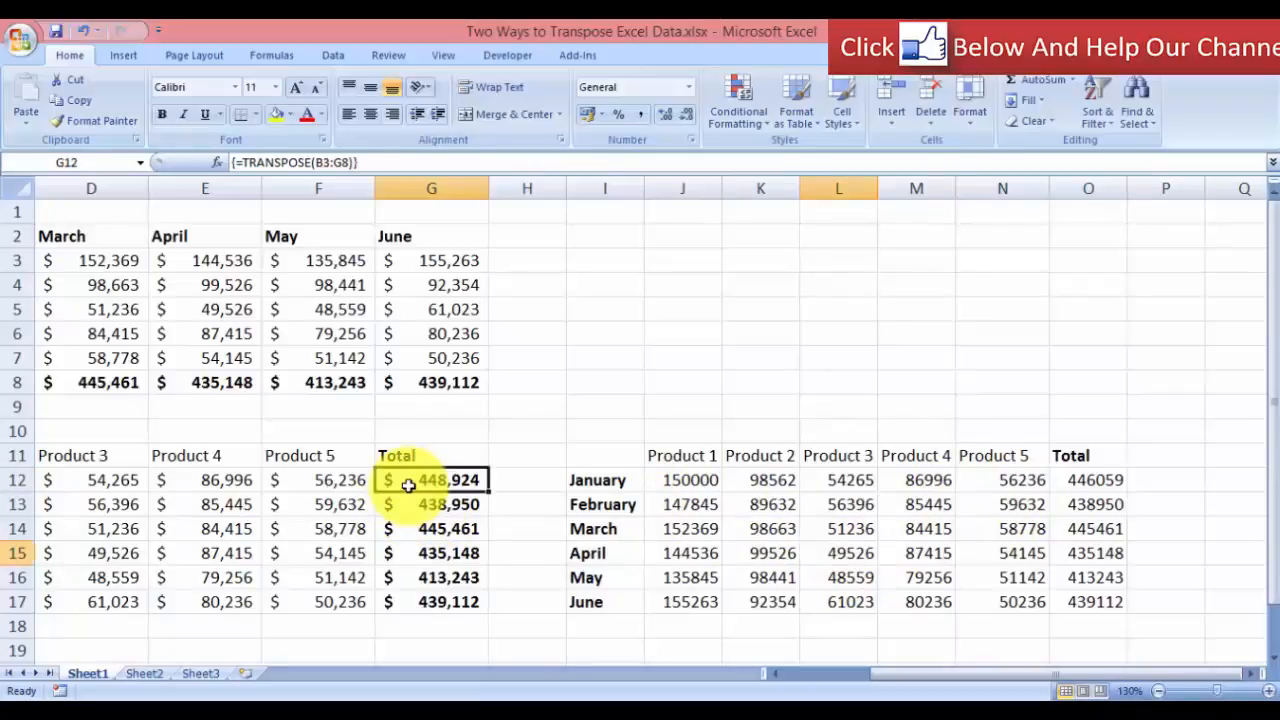
{"action": "right_click", "coordinate": [410, 489]}
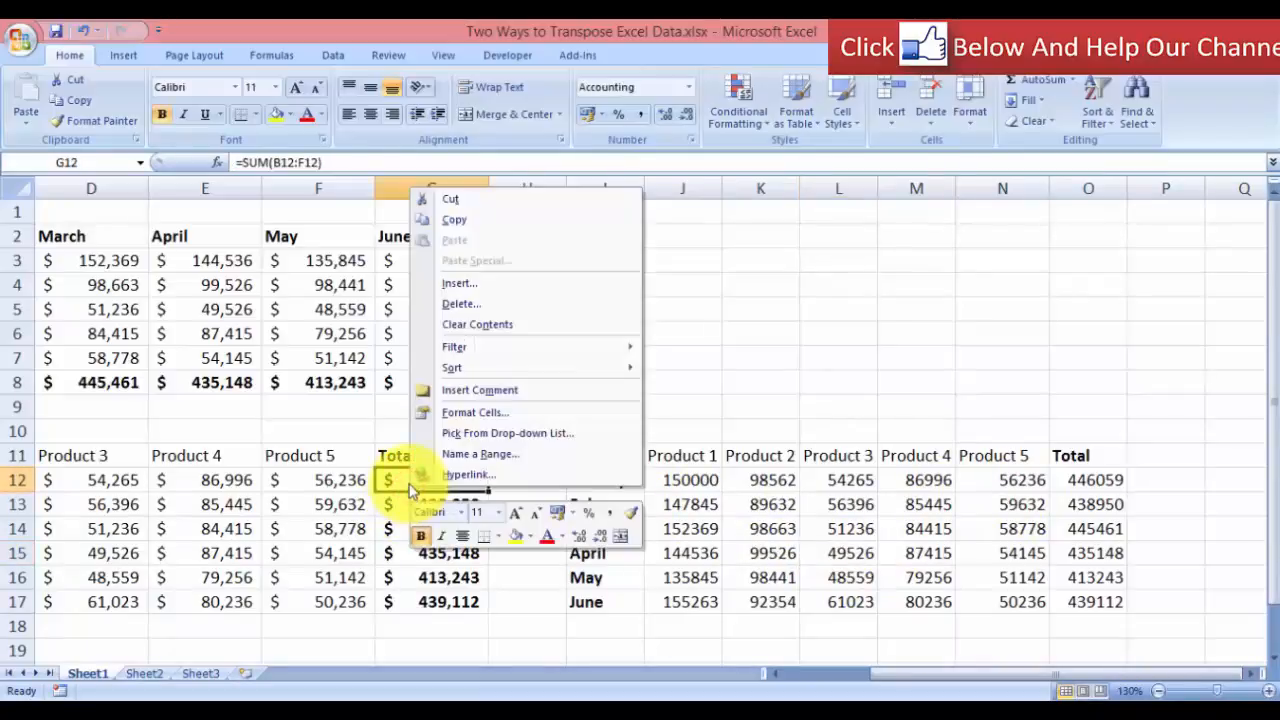
{"action": "left_click", "coordinate": [338, 485]}
{"action": "right_click", "coordinate": [341, 487]}
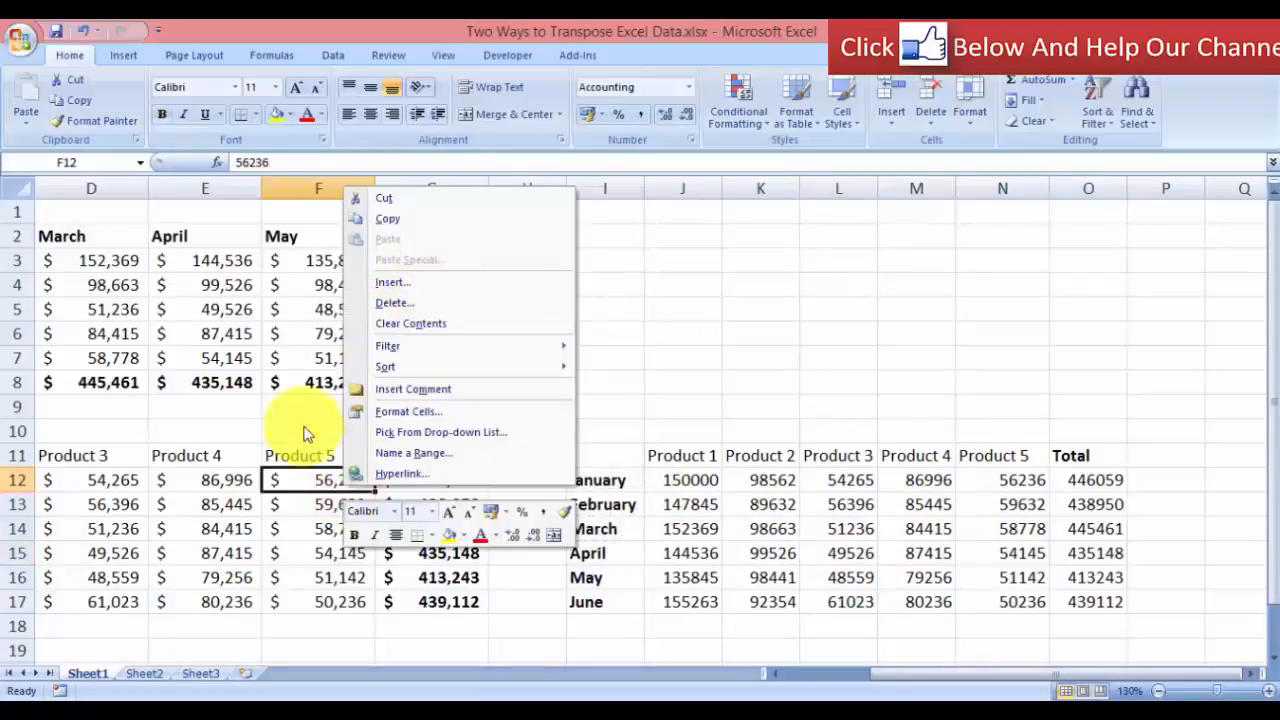
{"action": "left_click", "coordinate": [565, 511]}
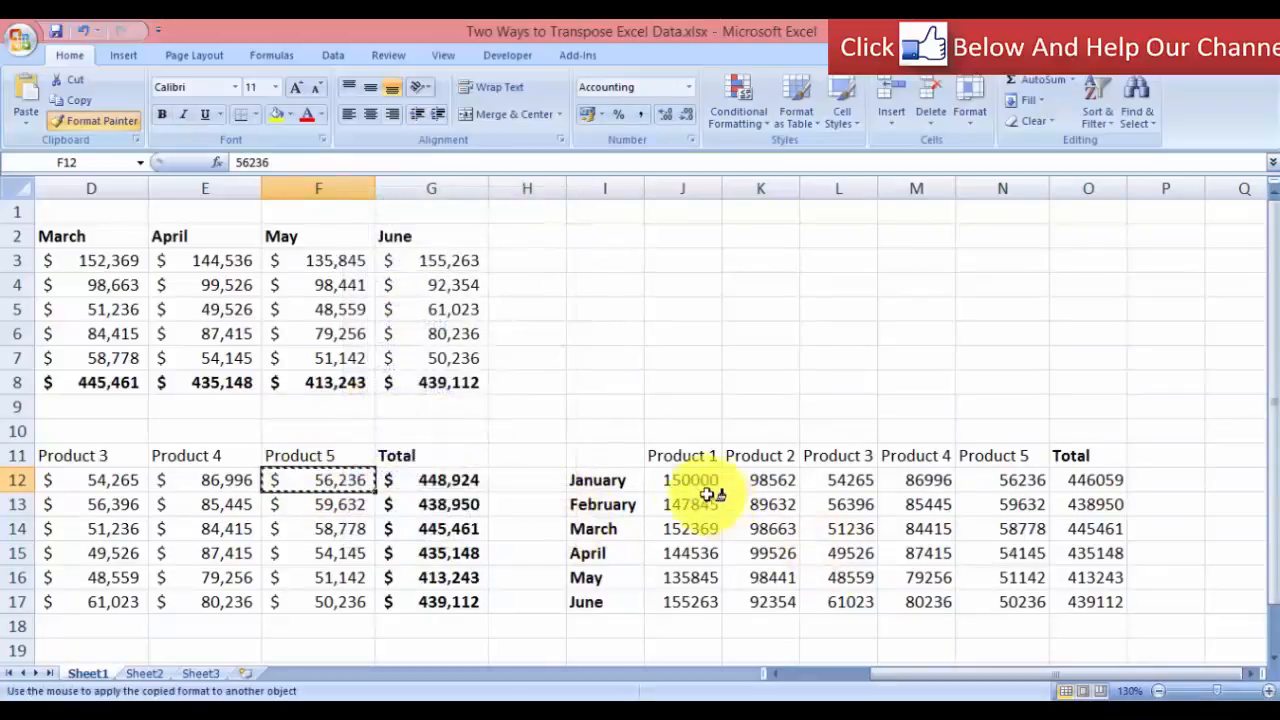
{"action": "mouse_move", "coordinate": [690, 482]}
{"action": "left_mouse_down"}
{"action": "mouse_move", "coordinate": [815, 549]}
{"action": "mouse_move", "coordinate": [1065, 601]}
{"action": "left_mouse_up"}
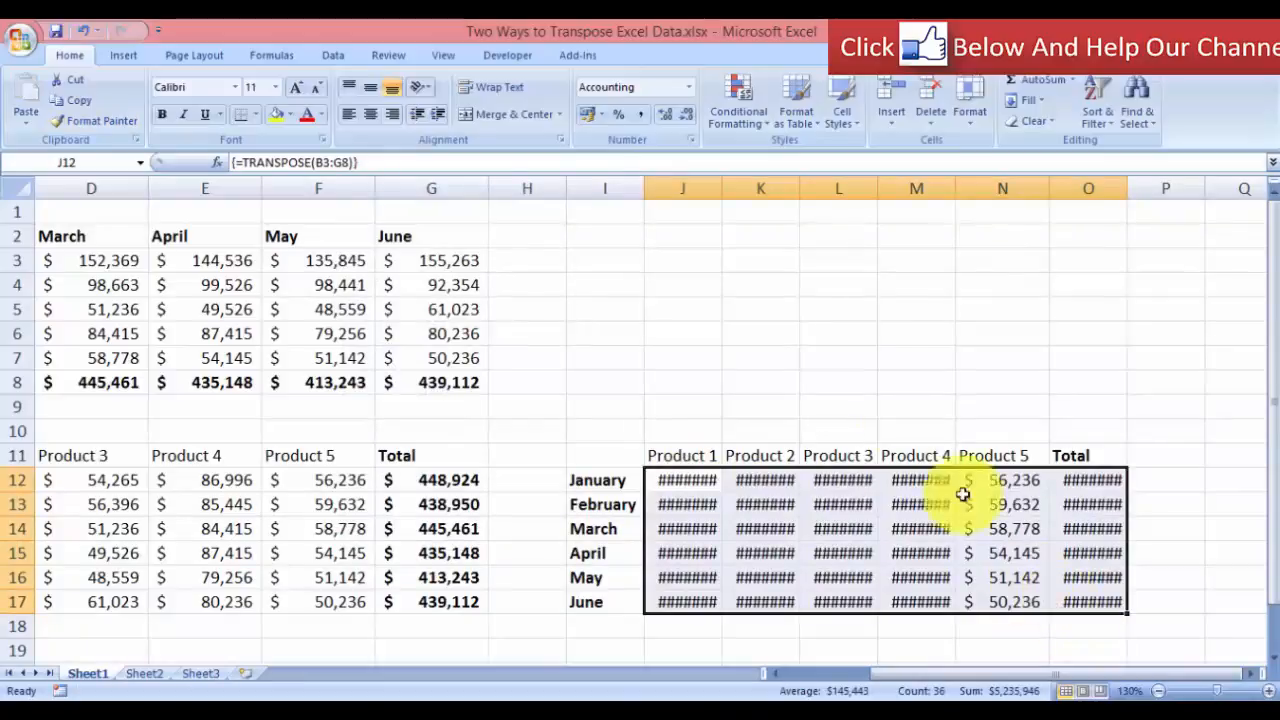
AutoFit columns J, K, L, M and O to the width of their values.
{"action": "left_click", "coordinate": [829, 352]}
{"action": "double_click", "coordinate": [720, 188]}
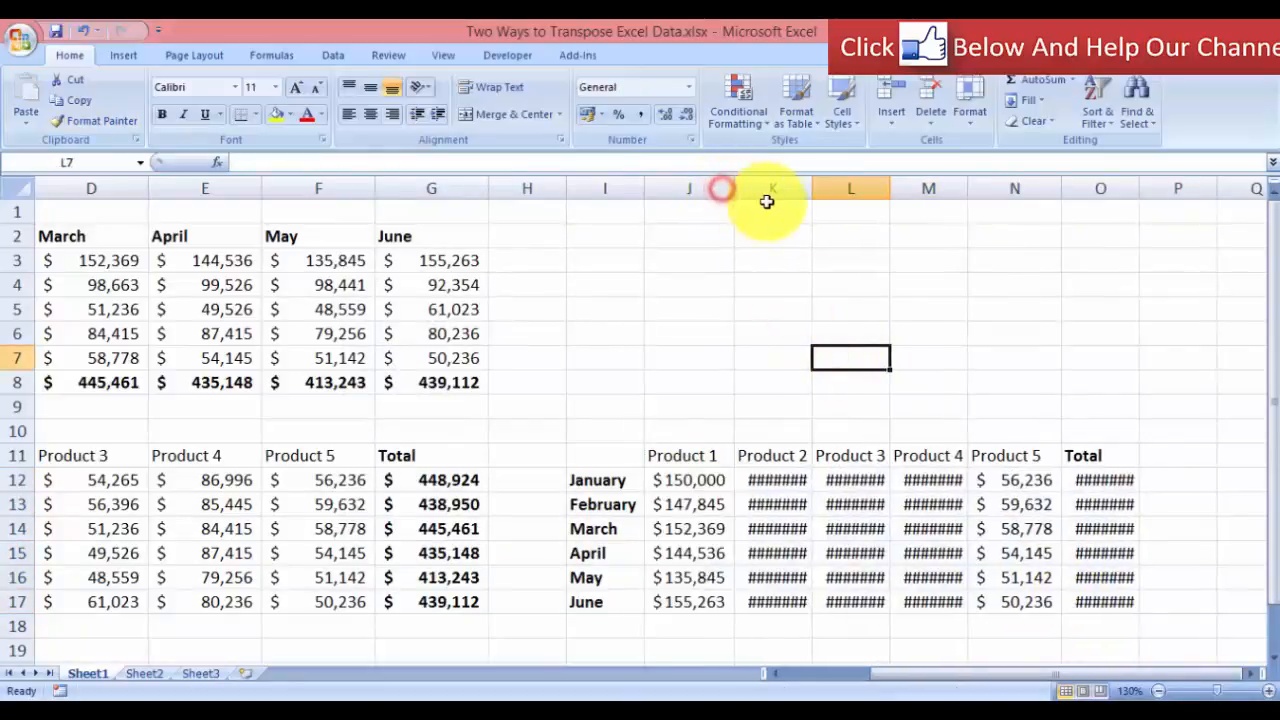
{"action": "double_click", "coordinate": [813, 190]}
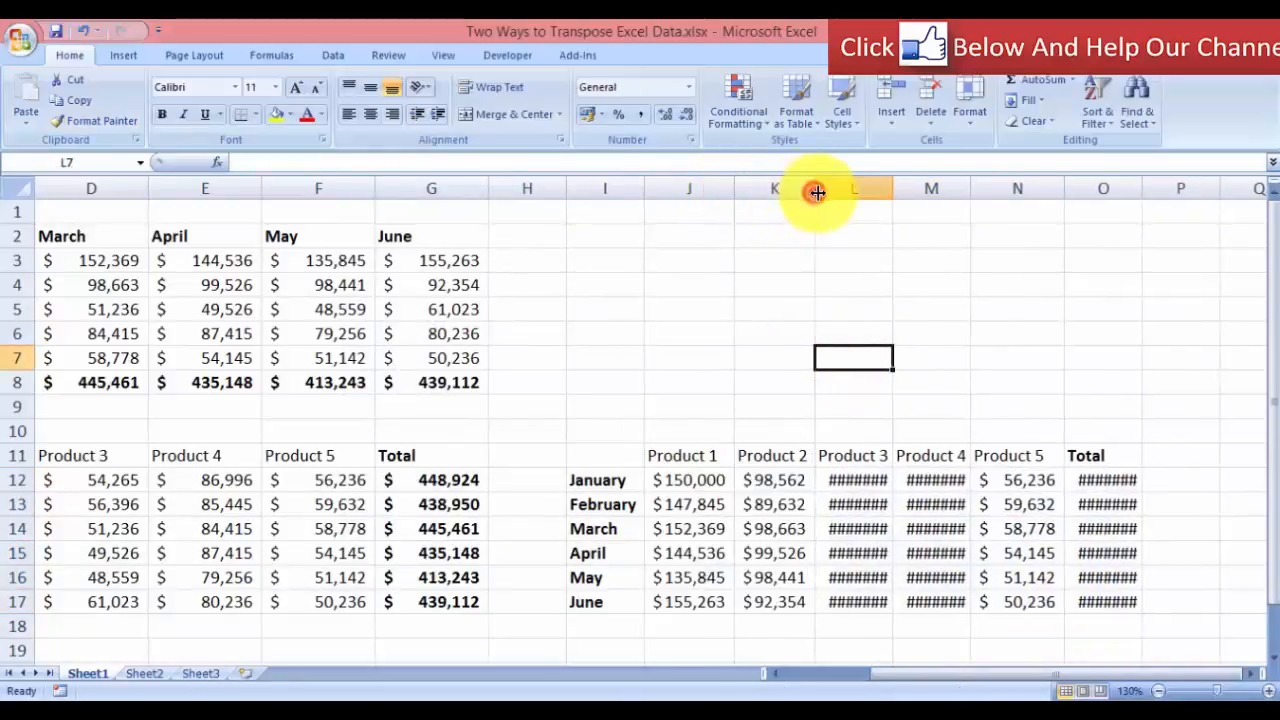
{"action": "double_click", "coordinate": [893, 188]}
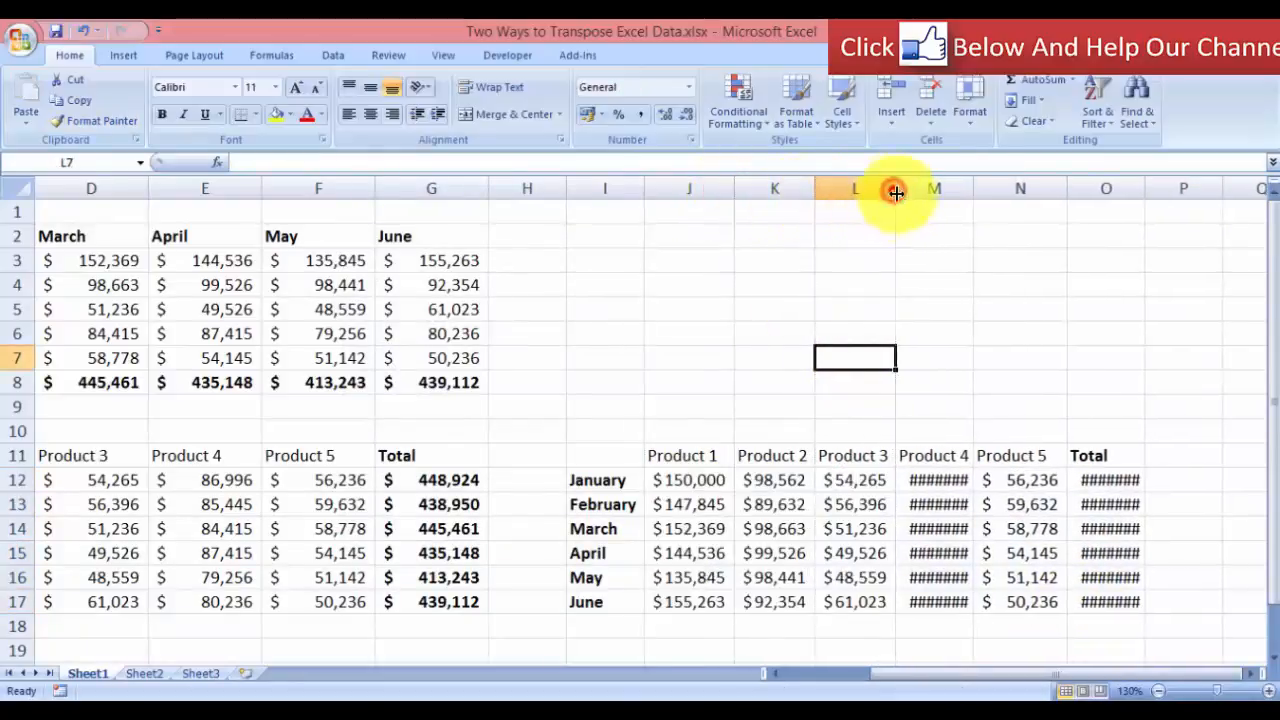
{"action": "double_click", "coordinate": [973, 189]}
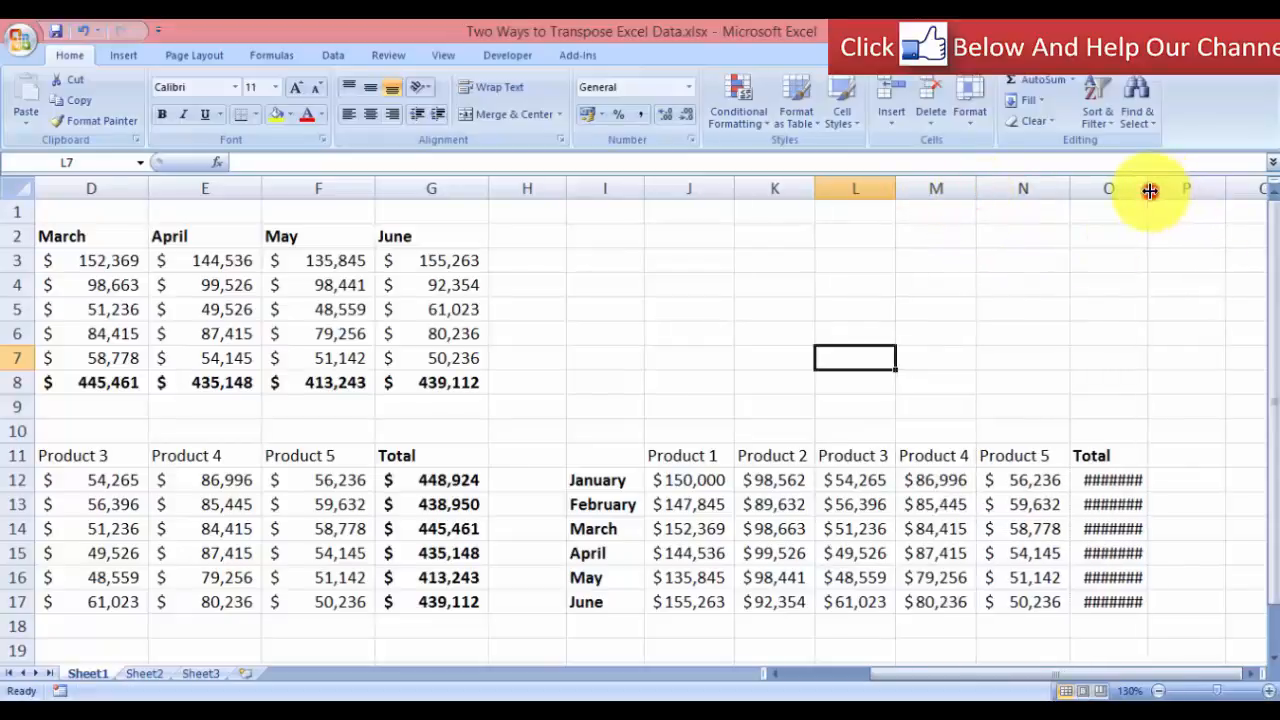
{"action": "double_click", "coordinate": [1149, 189]}
Make the totals in O12:O17 of the formula-based table bold.
{"action": "left_click", "coordinate": [1168, 412]}
{"action": "left_click_drag", "start_coordinate": [1143, 483], "coordinate": [1137, 597]}
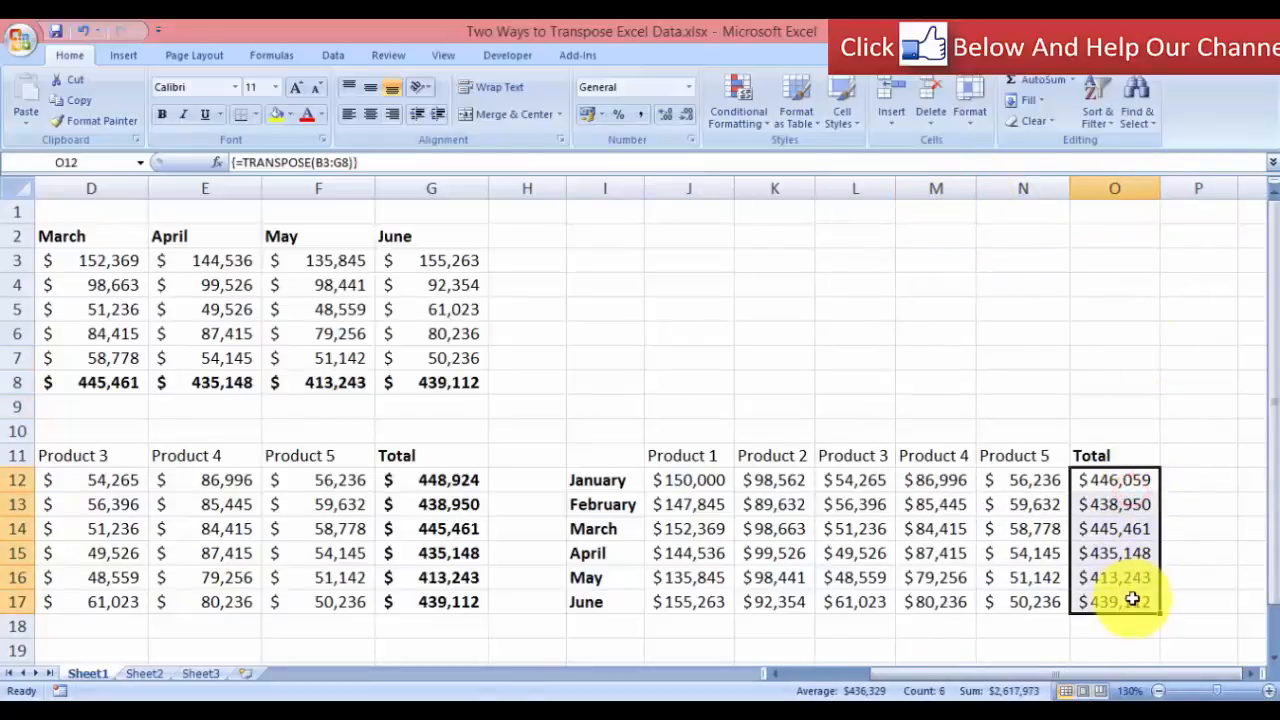
{"action": "left_click", "coordinate": [161, 114]}
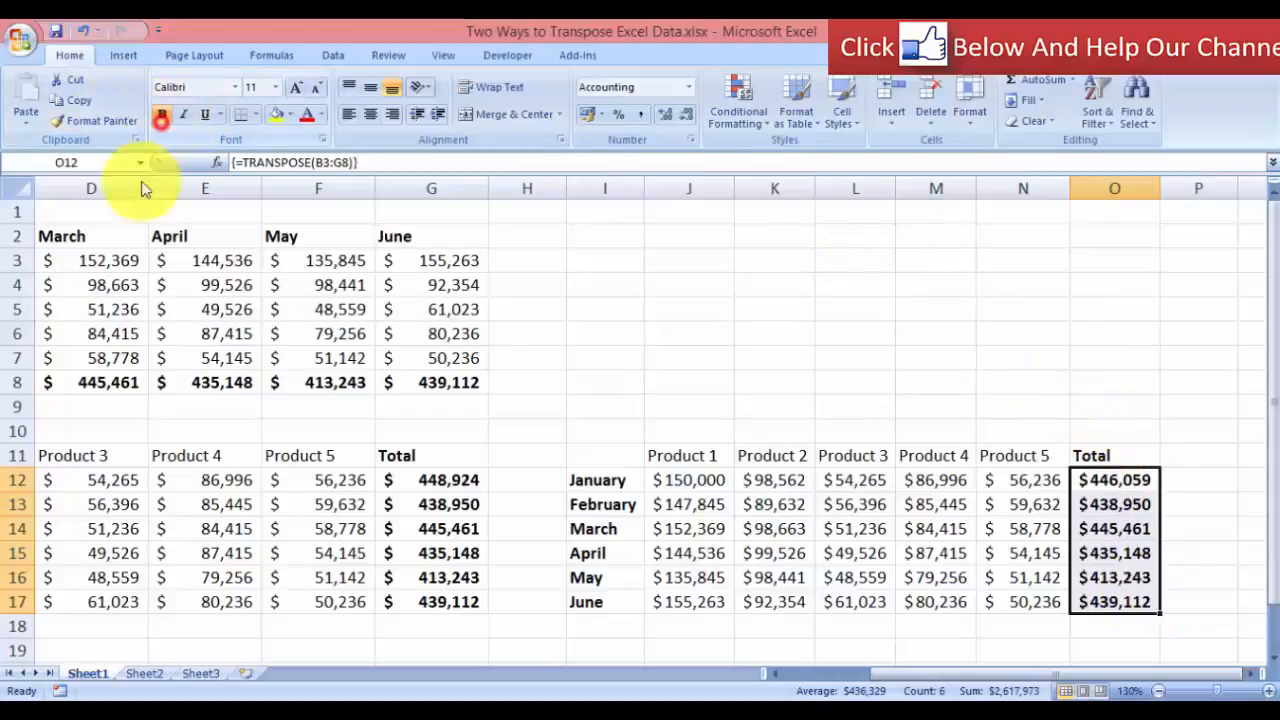
Remove bold from the month labels in I12:I17 and make the product headings in J11:N11 bold.
{"action": "left_click", "coordinate": [586, 421]}
{"action": "left_click", "coordinate": [592, 481]}
{"action": "left_click_drag", "start_coordinate": [592, 505], "coordinate": [586, 606]}
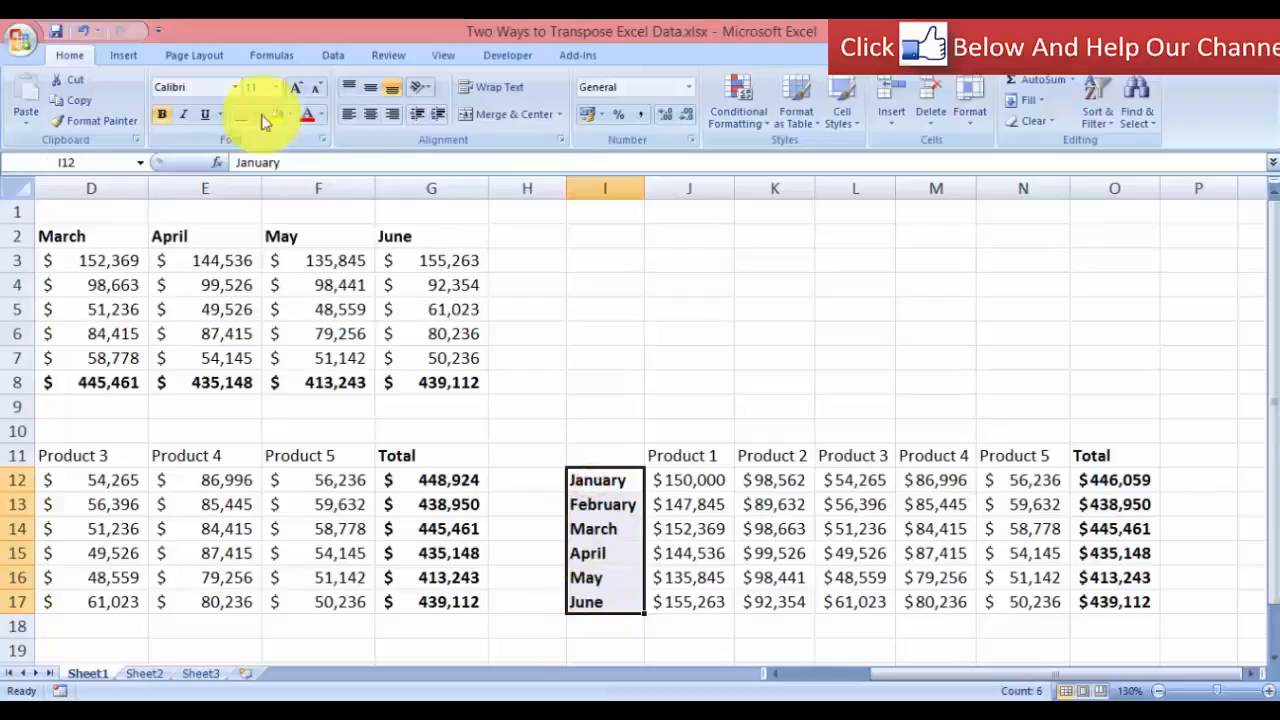
{"action": "left_click", "coordinate": [161, 114]}
{"action": "left_click_drag", "start_coordinate": [668, 455], "coordinate": [1033, 457]}
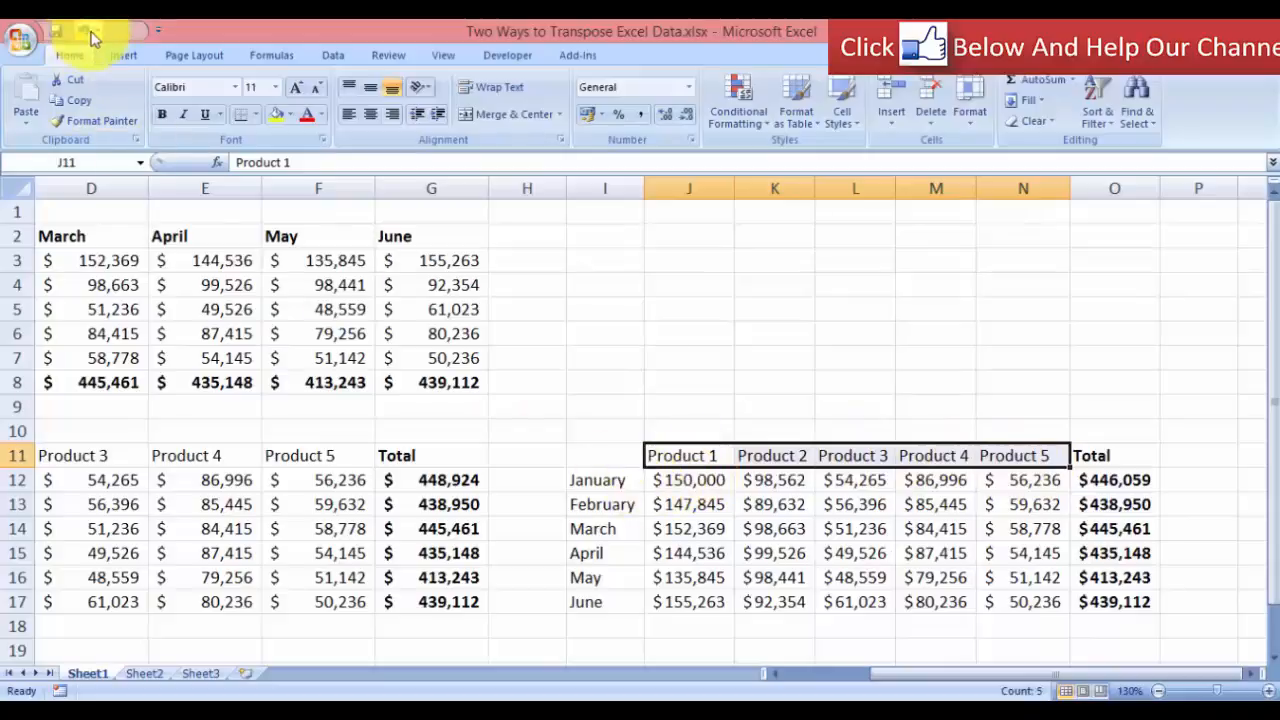
{"action": "left_click", "coordinate": [161, 114]}
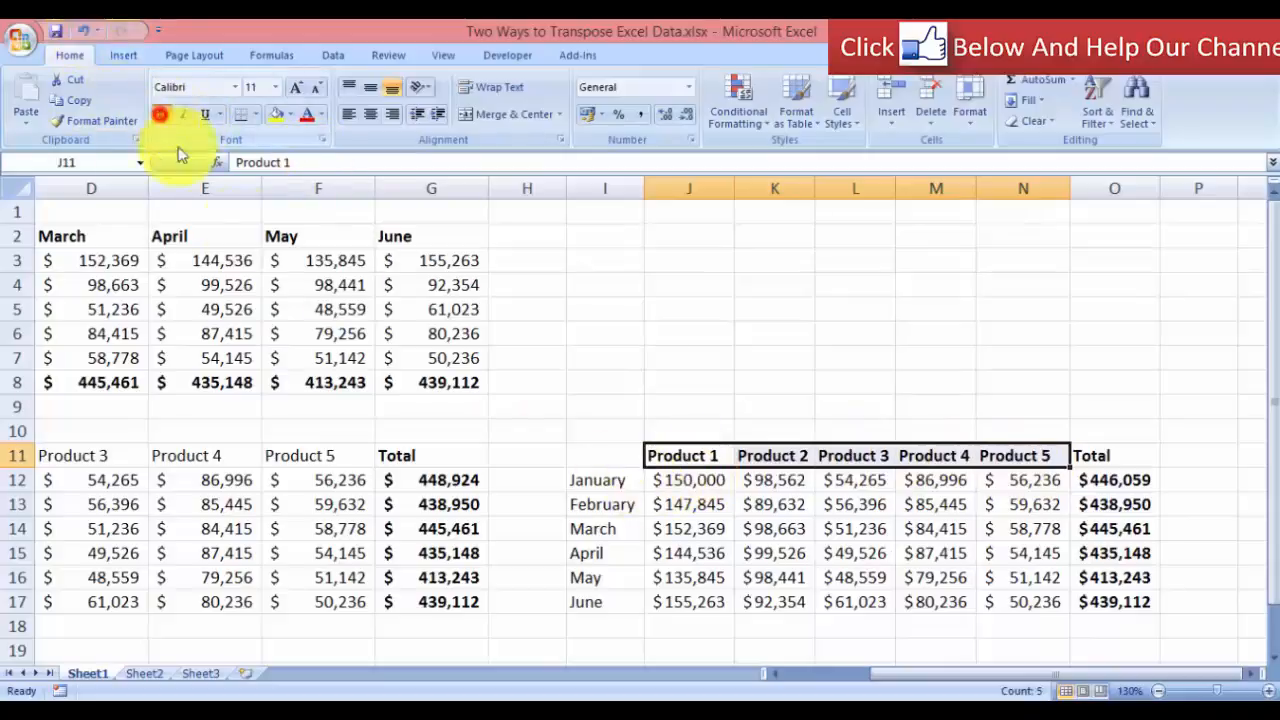
{"action": "left_click", "coordinate": [1080, 395]}
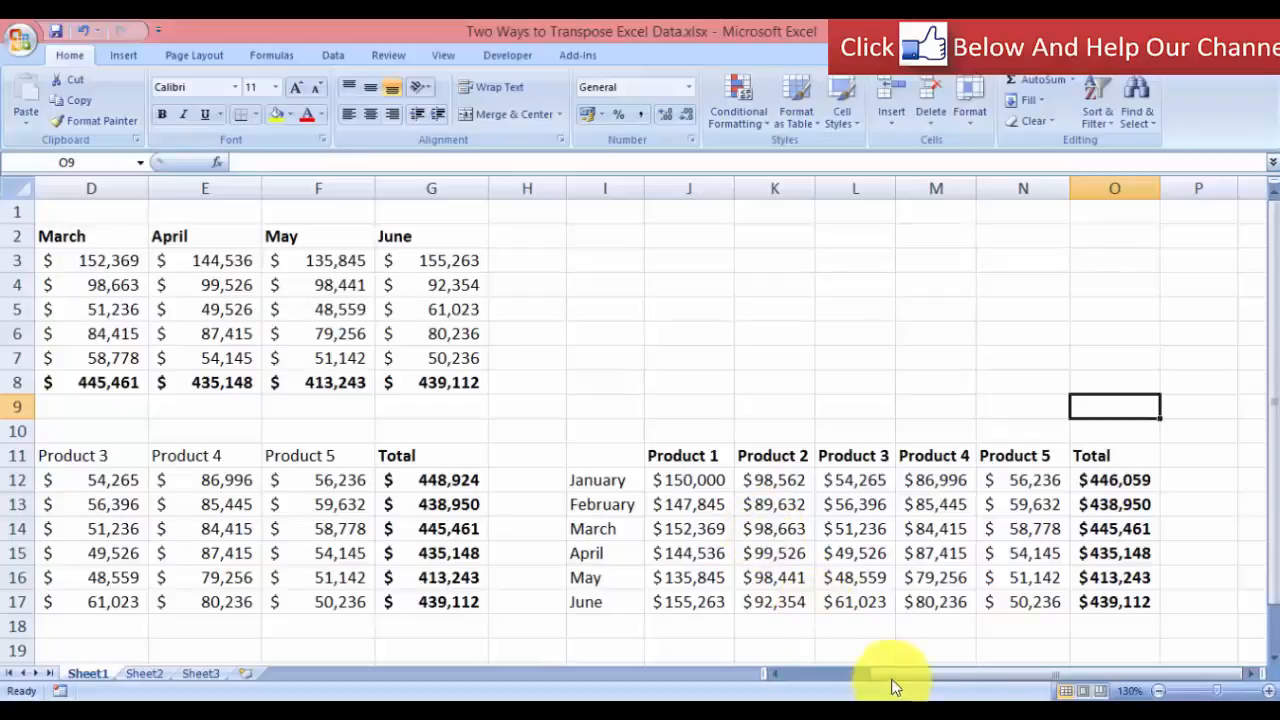
Compare the original and transposed tables, and inspect the TRANSPOSE formula in J12 without changing it.
{"action": "left_click_drag", "start_coordinate": [893, 677], "coordinate": [808, 678]}
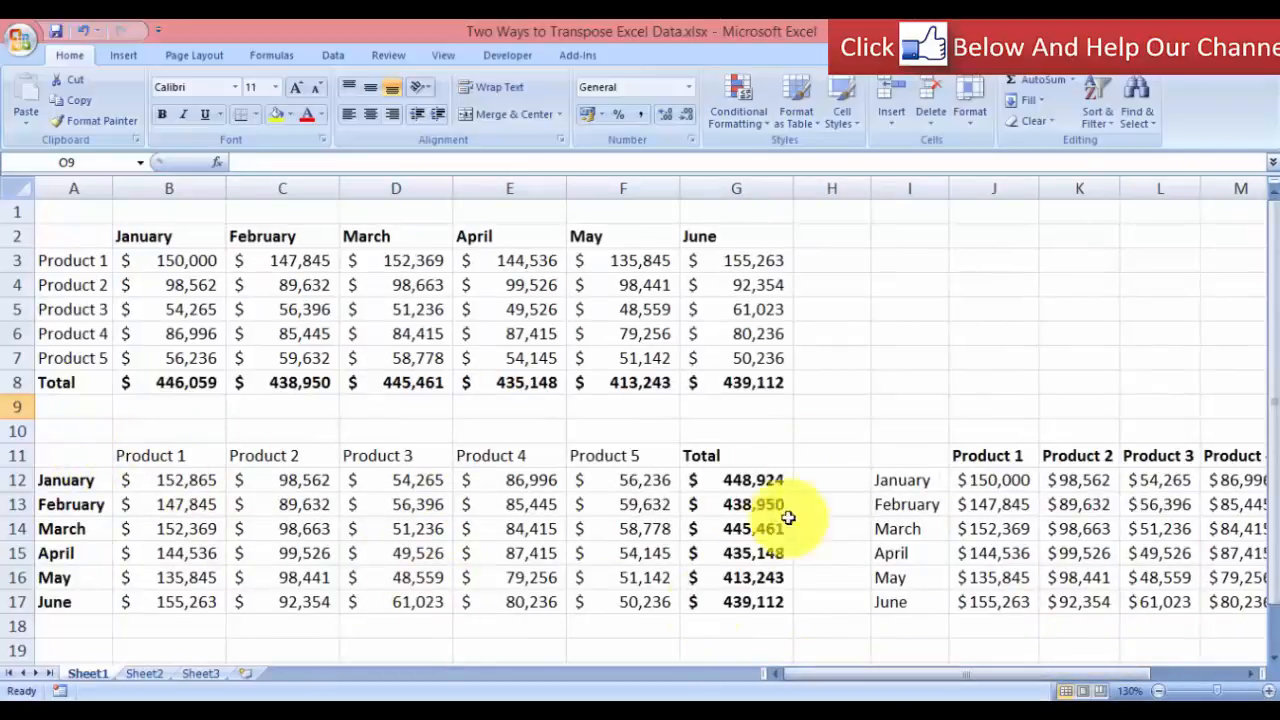
{"action": "left_click_drag", "start_coordinate": [846, 677], "coordinate": [1022, 675]}
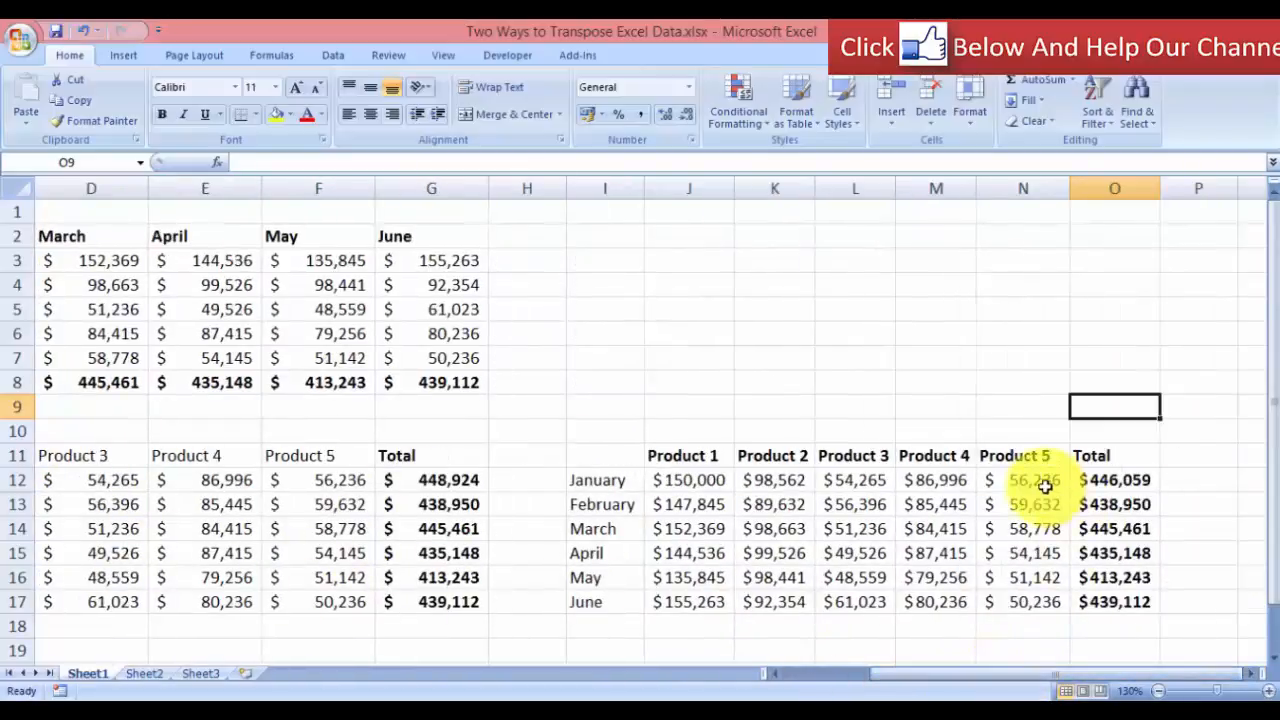
{"action": "double_click", "coordinate": [714, 489]}
{"action": "left_click", "coordinate": [709, 487]}
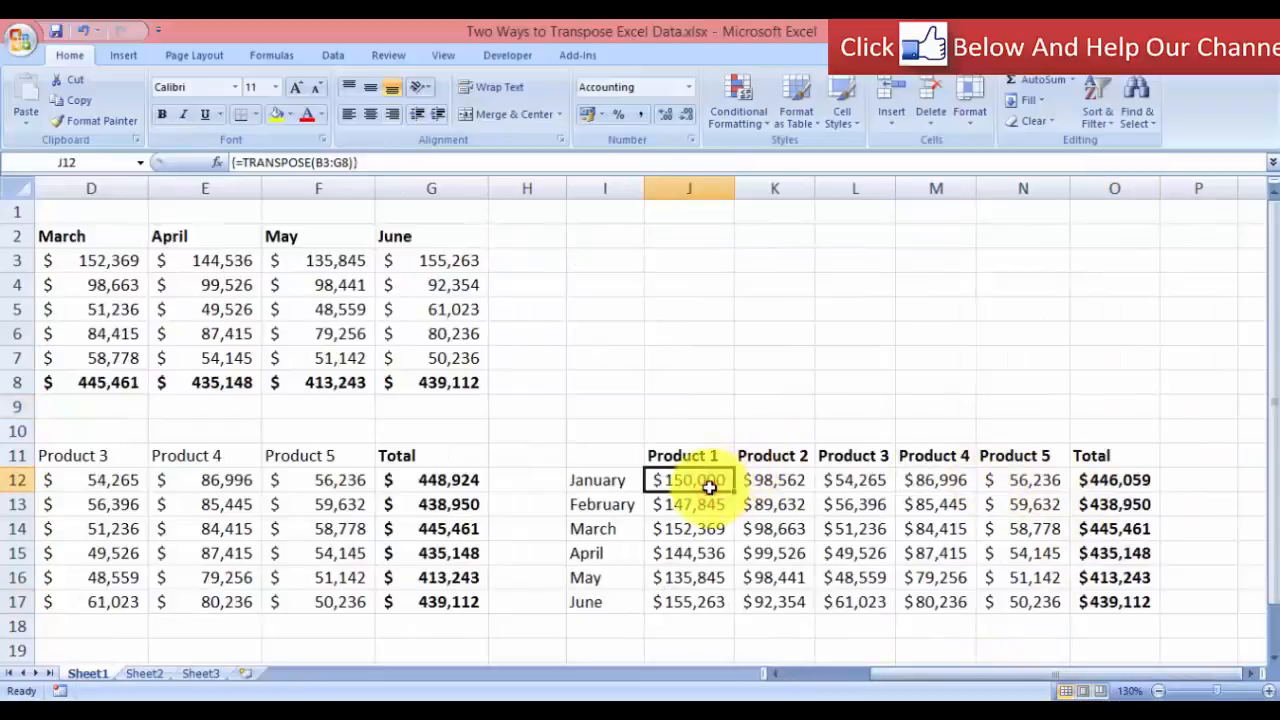
{"action": "key", "text": "F2"}
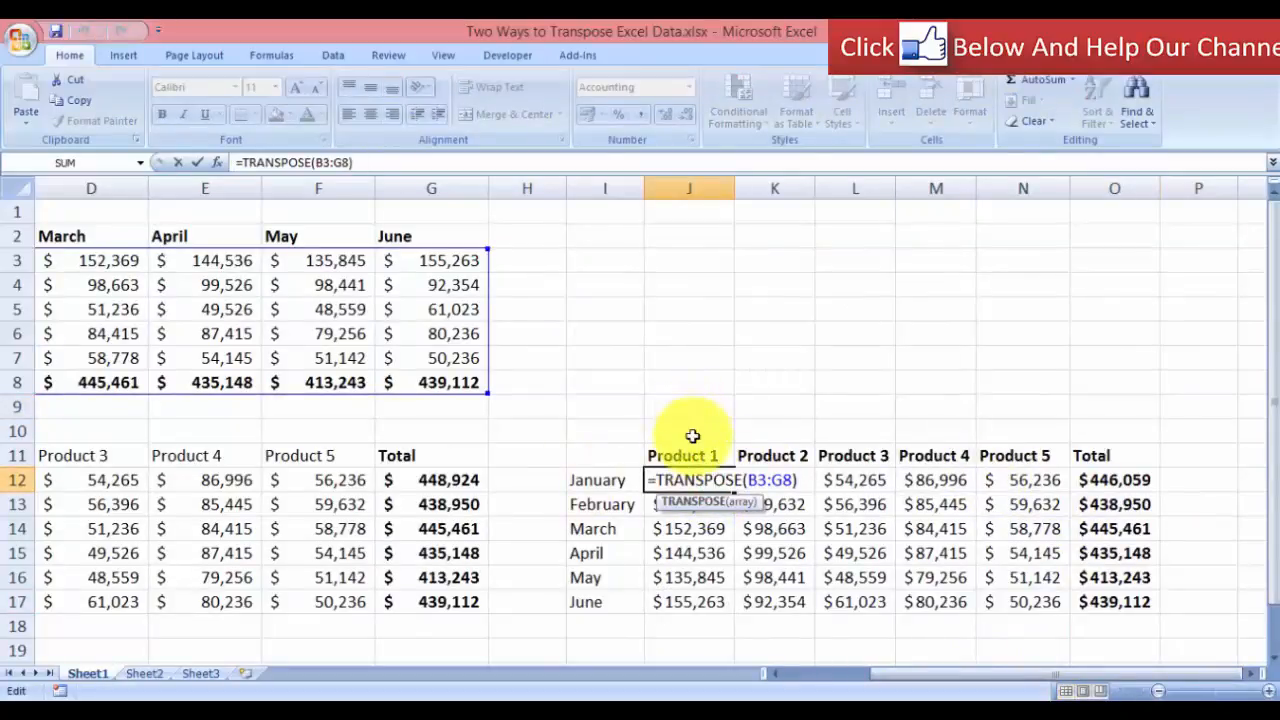
{"action": "key", "text": "Return"}
{"action": "left_click", "coordinate": [747, 338]}
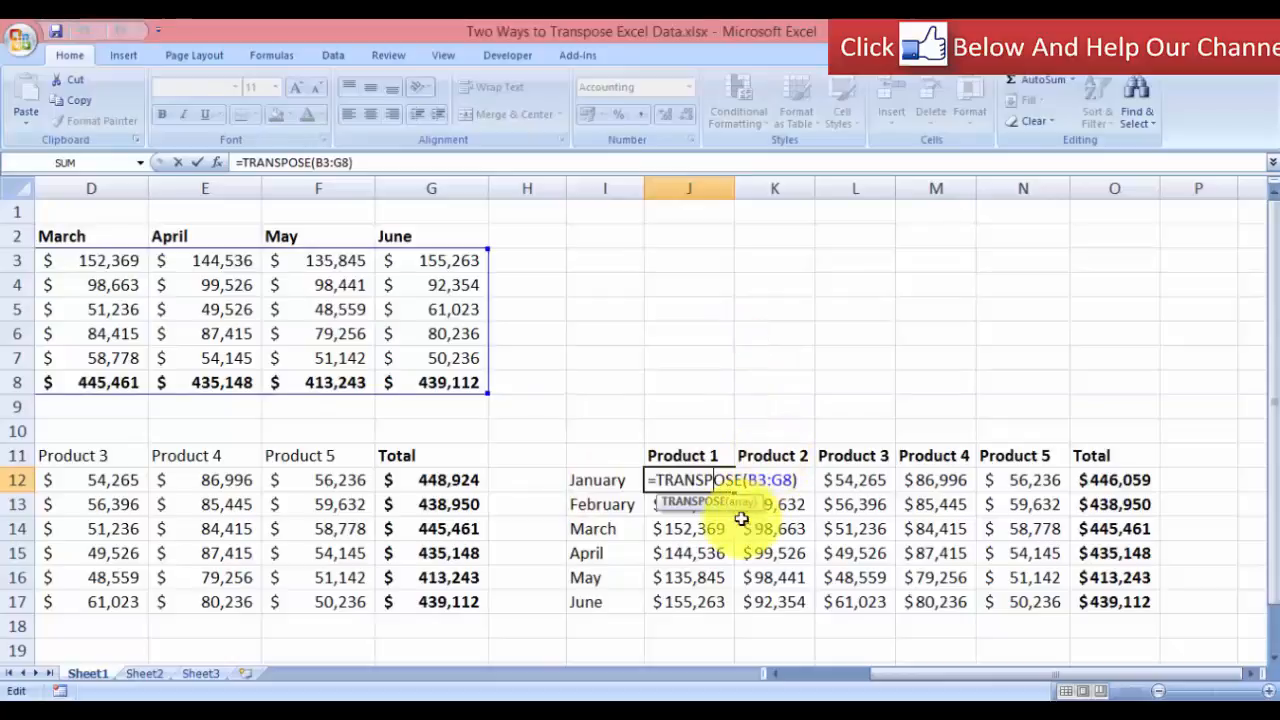